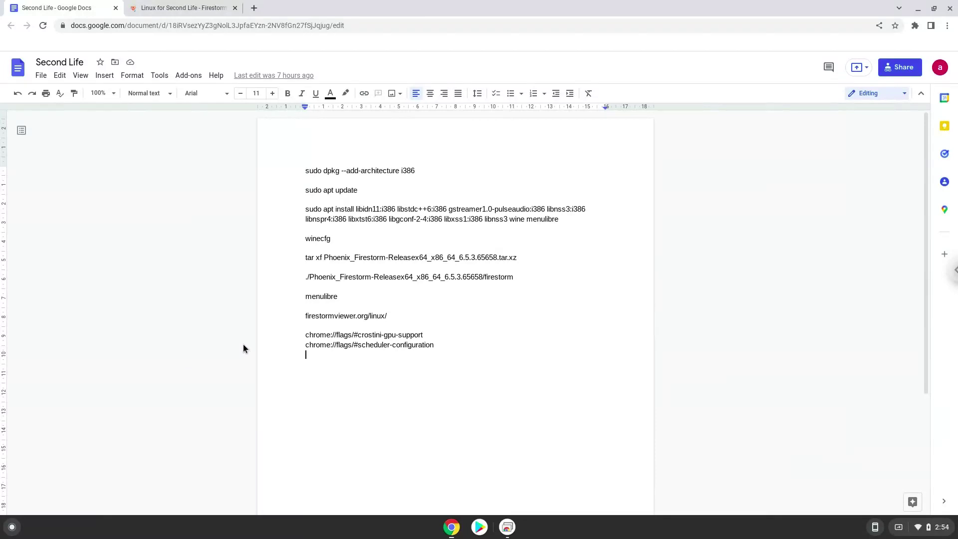
Copy the crostini-gpu-support flag address from the notes and open it in a new tab
{"action": "triple_click", "coordinate": [320, 335]}
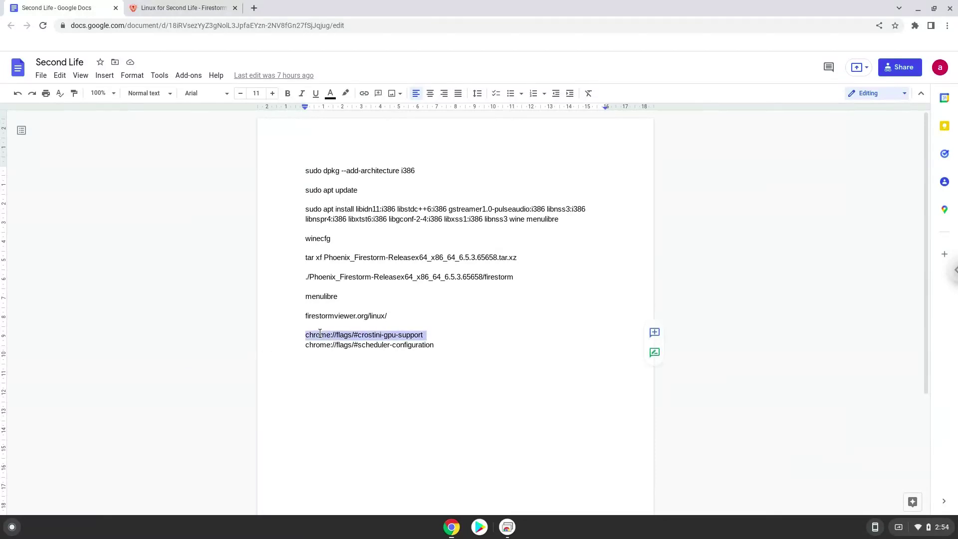
{"action": "right_click", "coordinate": [319, 334]}
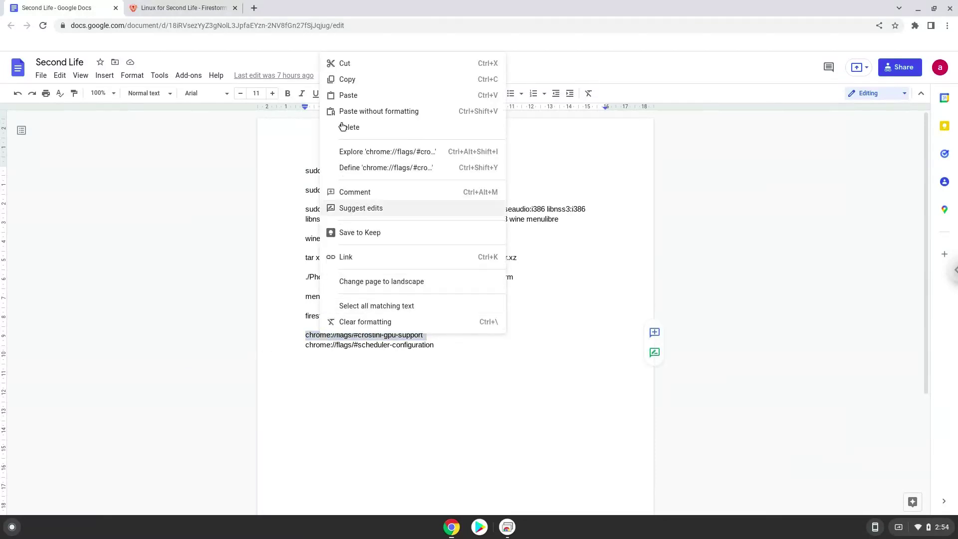
{"action": "left_click", "coordinate": [346, 79]}
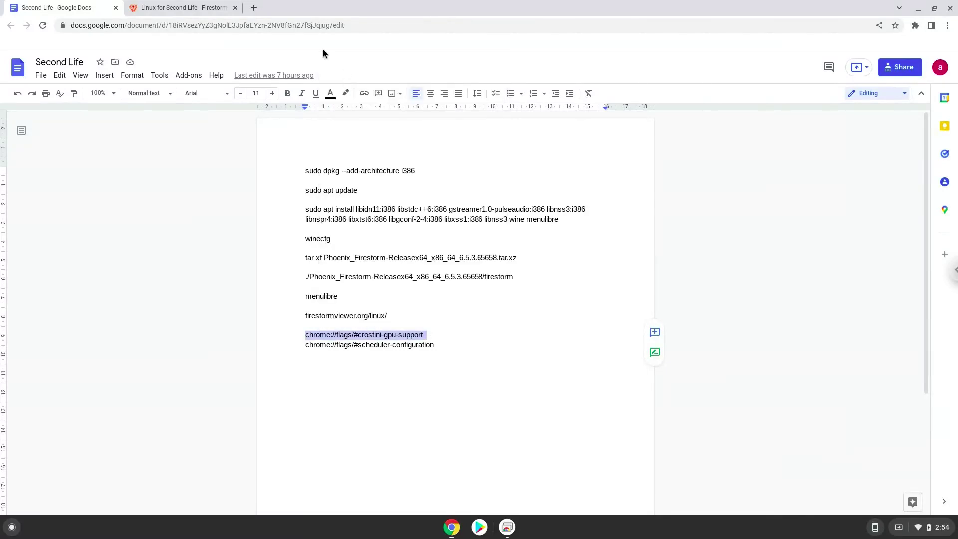
{"action": "left_click", "coordinate": [254, 7]}
{"action": "right_click", "coordinate": [259, 24]}
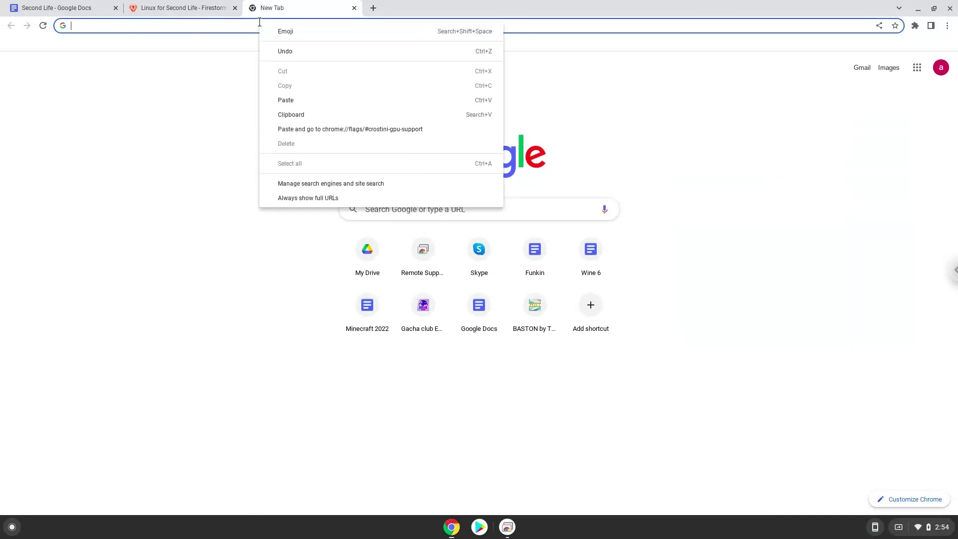
{"action": "left_click", "coordinate": [314, 130]}
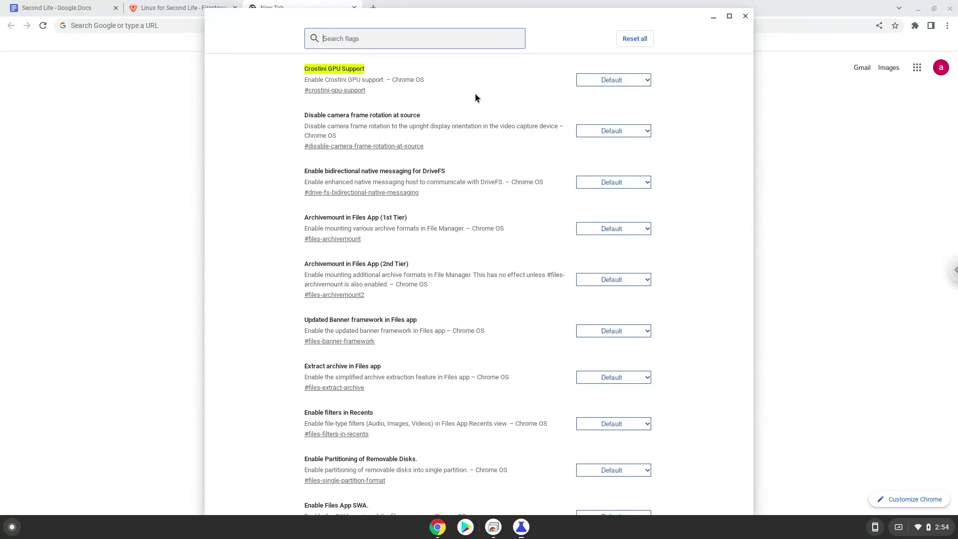
Set Crostini GPU Support to Enabled and go back to the Second Life notes
{"action": "left_click", "coordinate": [601, 78]}
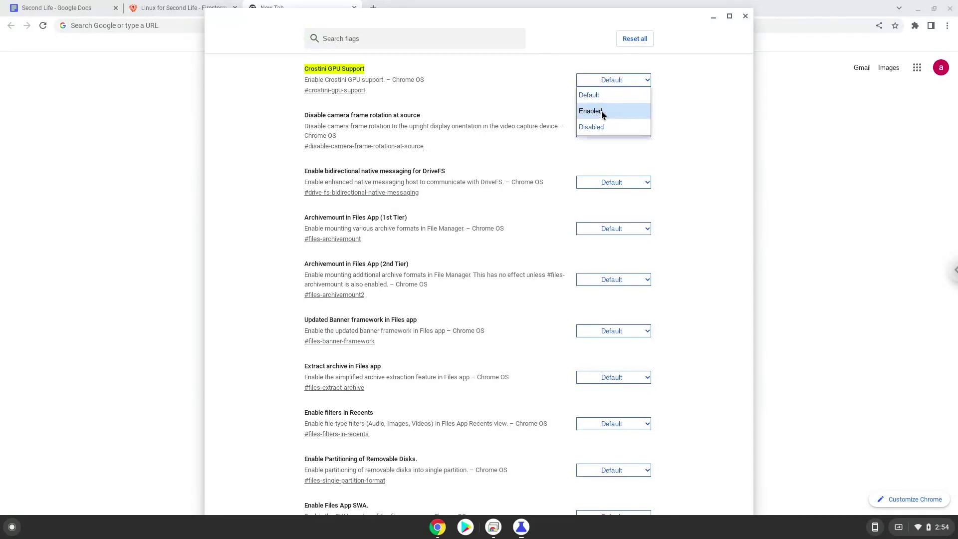
{"action": "left_click", "coordinate": [601, 111]}
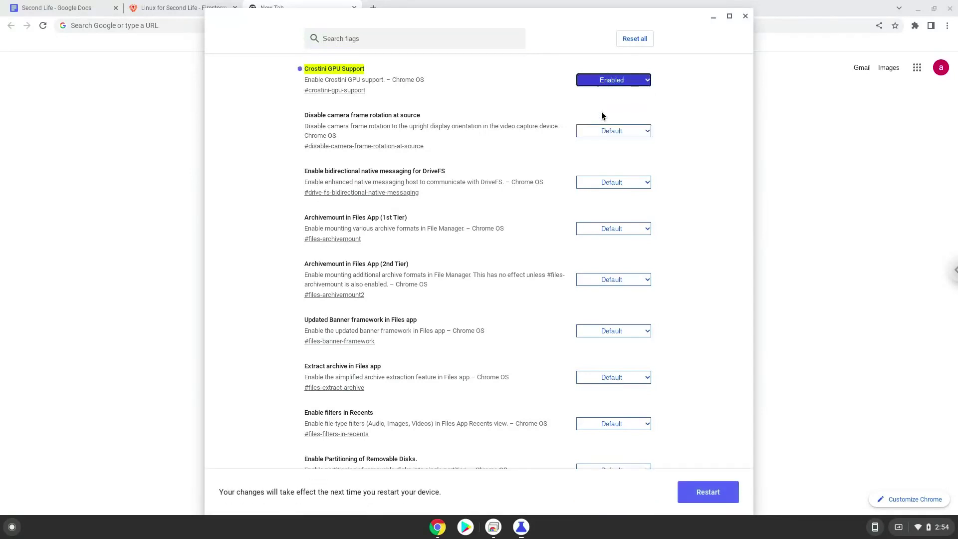
{"action": "left_click", "coordinate": [87, 10]}
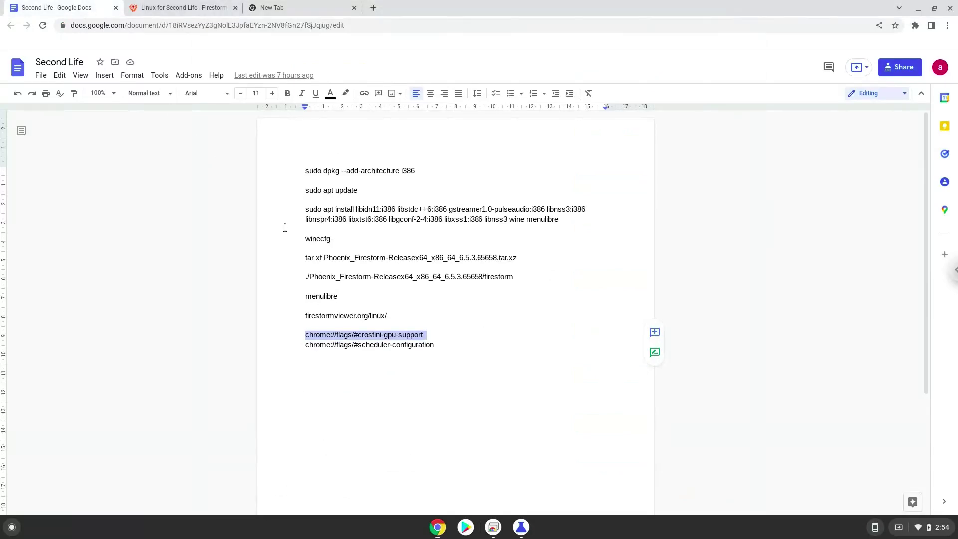
Open the scheduler-configuration flag from the notes and set it to Enables Hyper-Threading
{"action": "triple_click", "coordinate": [351, 345]}
{"action": "right_click", "coordinate": [350, 345]}
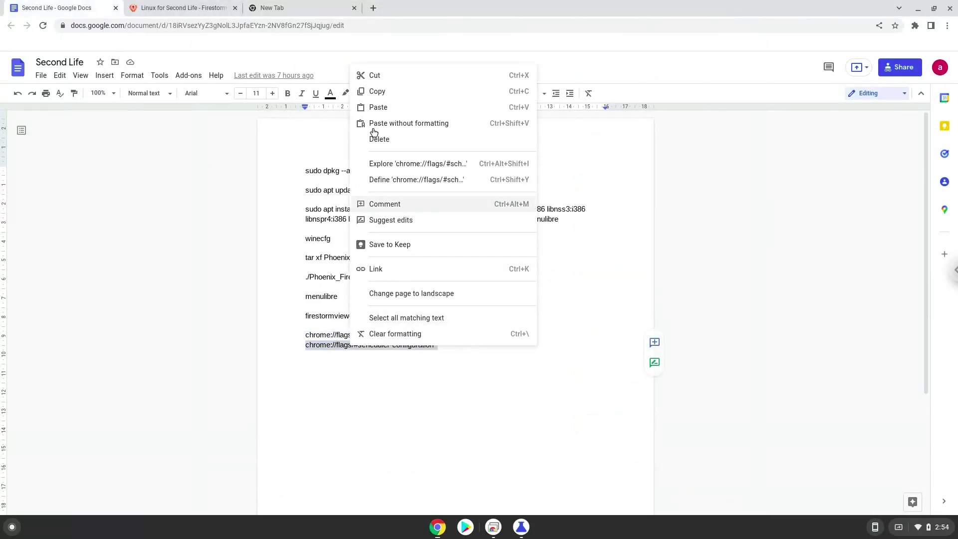
{"action": "left_click", "coordinate": [379, 95]}
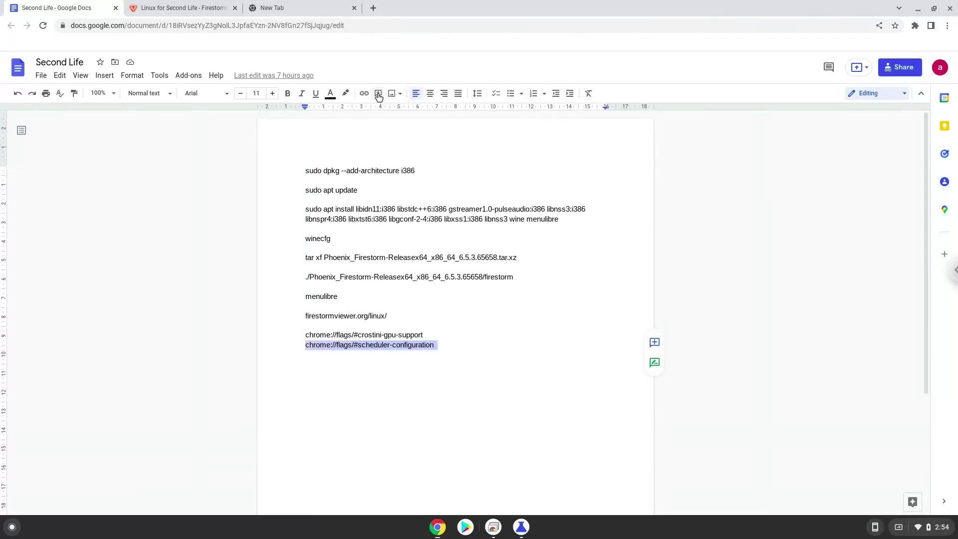
{"action": "left_click", "coordinate": [288, 9]}
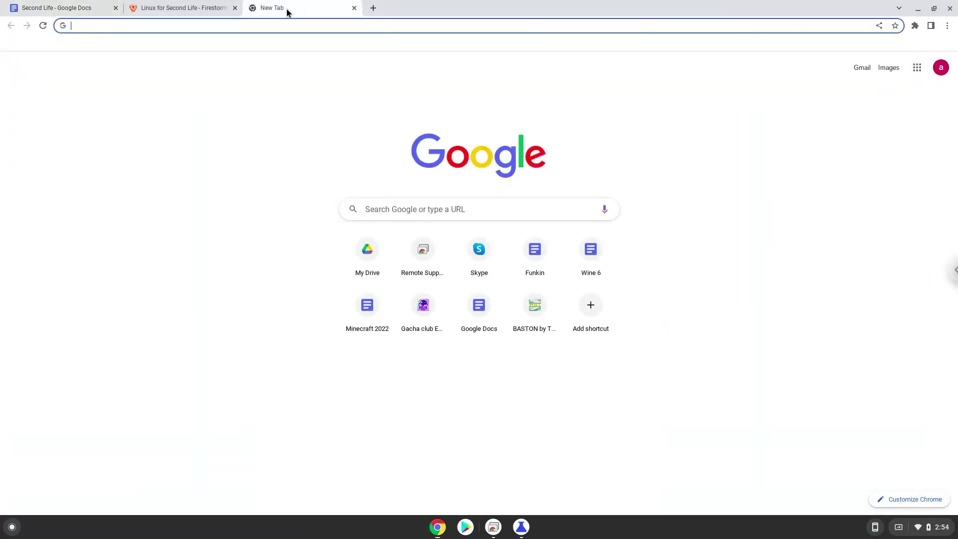
{"action": "right_click", "coordinate": [285, 26]}
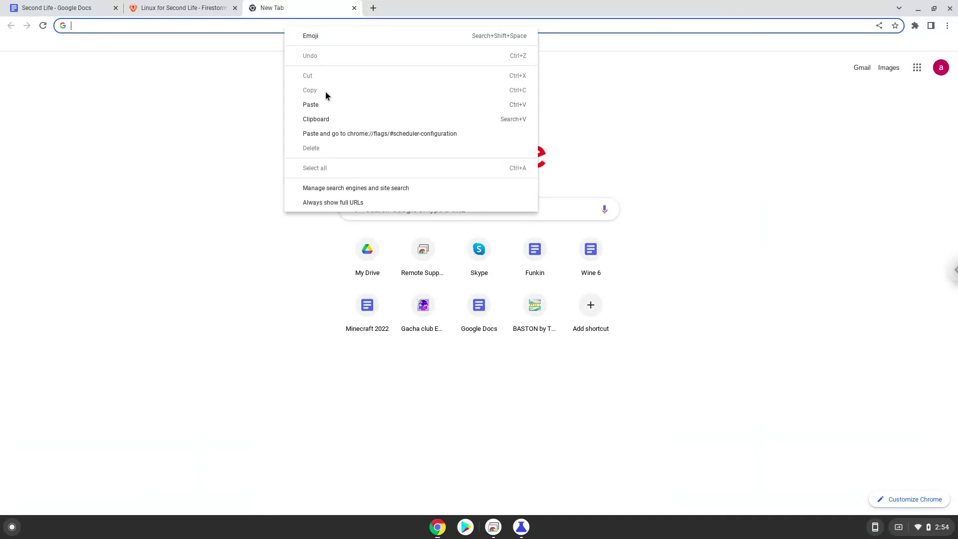
{"action": "left_click", "coordinate": [350, 133]}
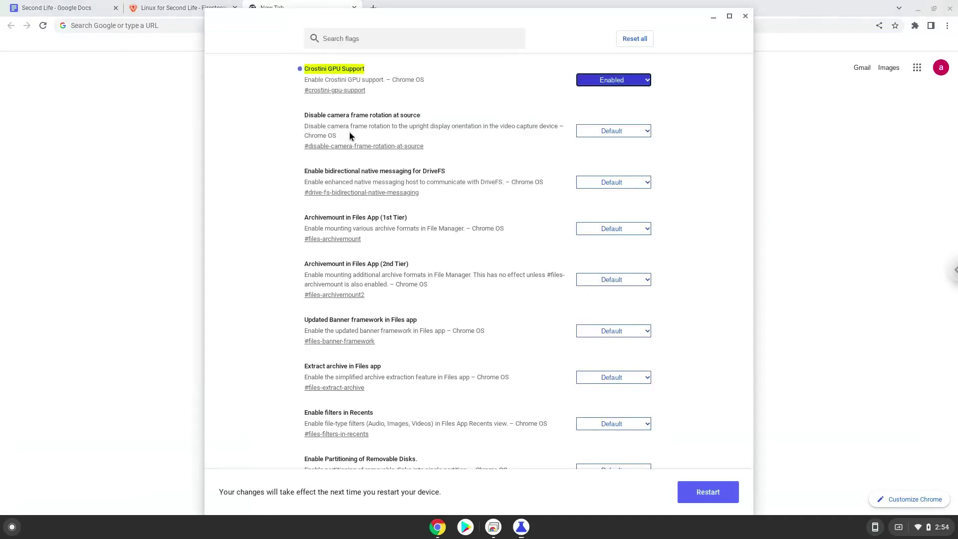
{"action": "left_click", "coordinate": [598, 81]}
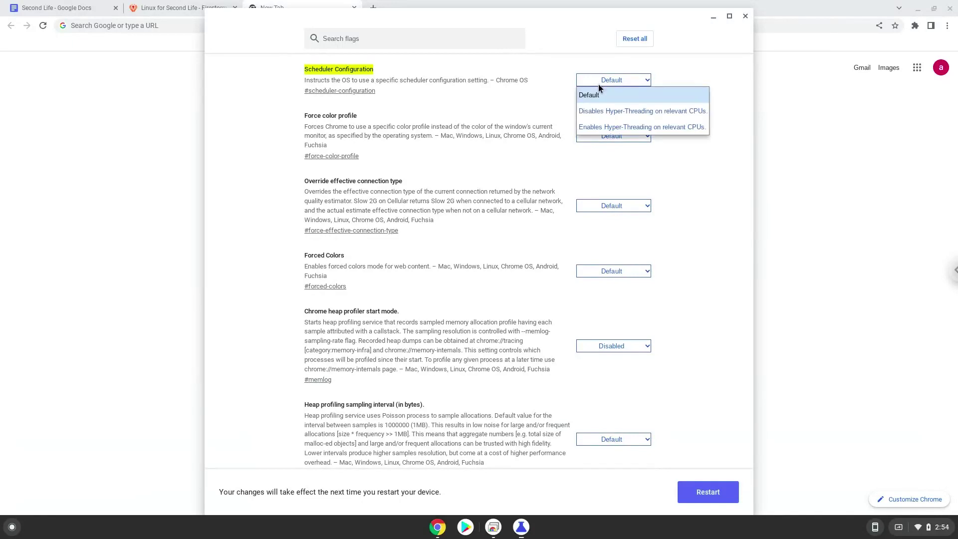
{"action": "left_click", "coordinate": [599, 127]}
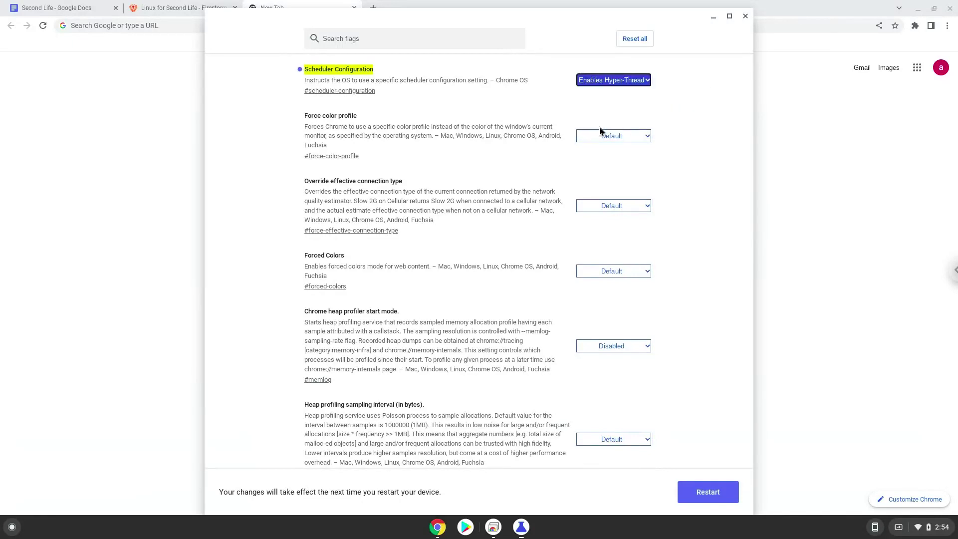
Restart the Chromebook to apply the flag changes, then open Settings from quick settings
{"action": "left_click", "coordinate": [707, 491]}
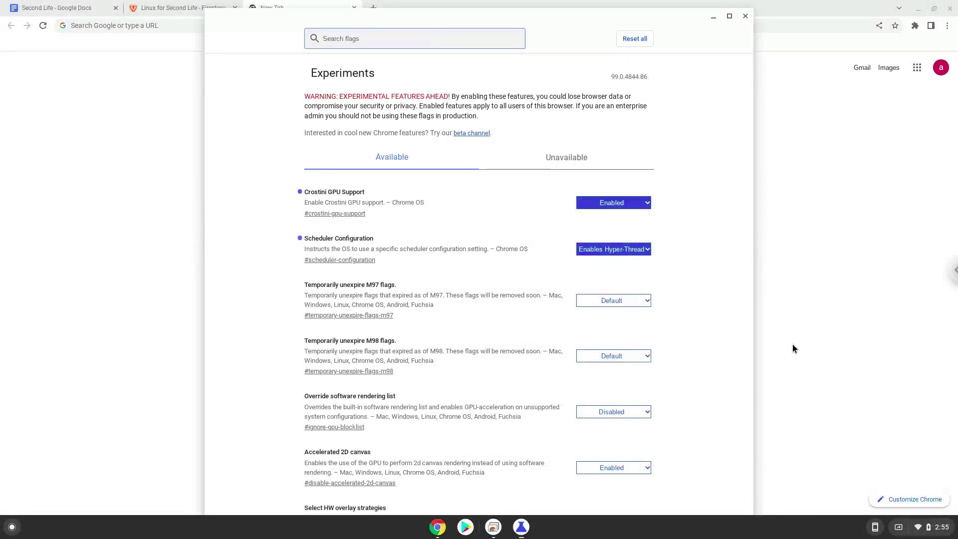
{"action": "left_click", "coordinate": [919, 526]}
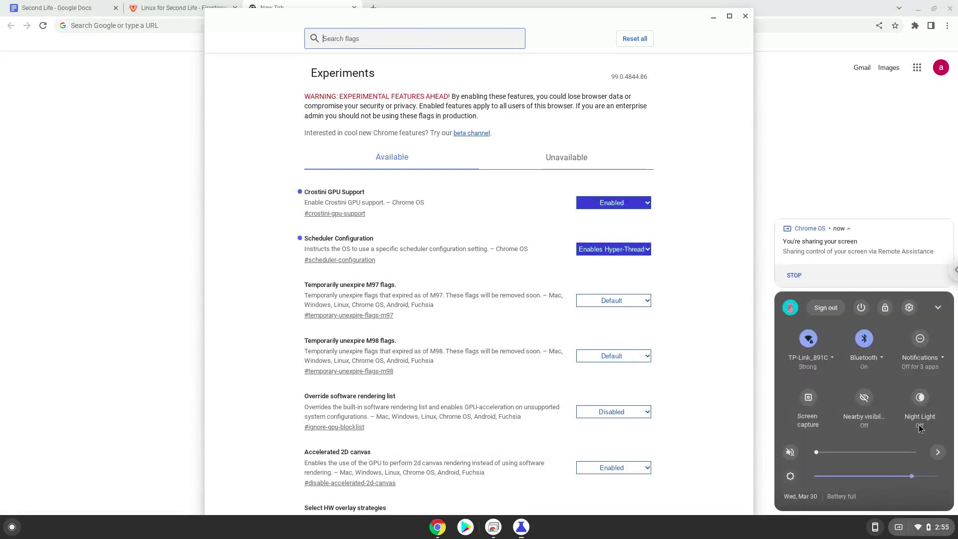
{"action": "left_click", "coordinate": [909, 308]}
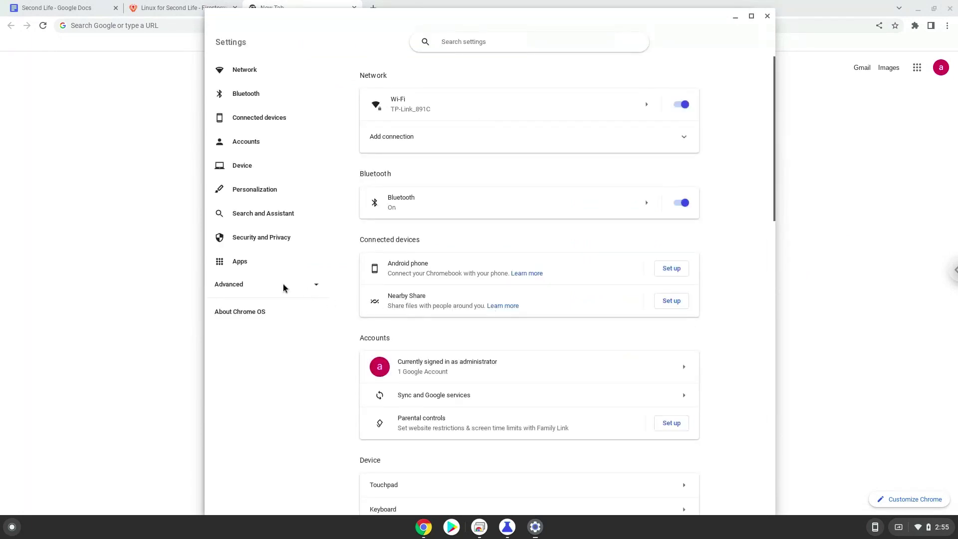
Install Linux from Advanced > Developers with the recommended disk size, then close its terminal
{"action": "left_click", "coordinate": [280, 286]}
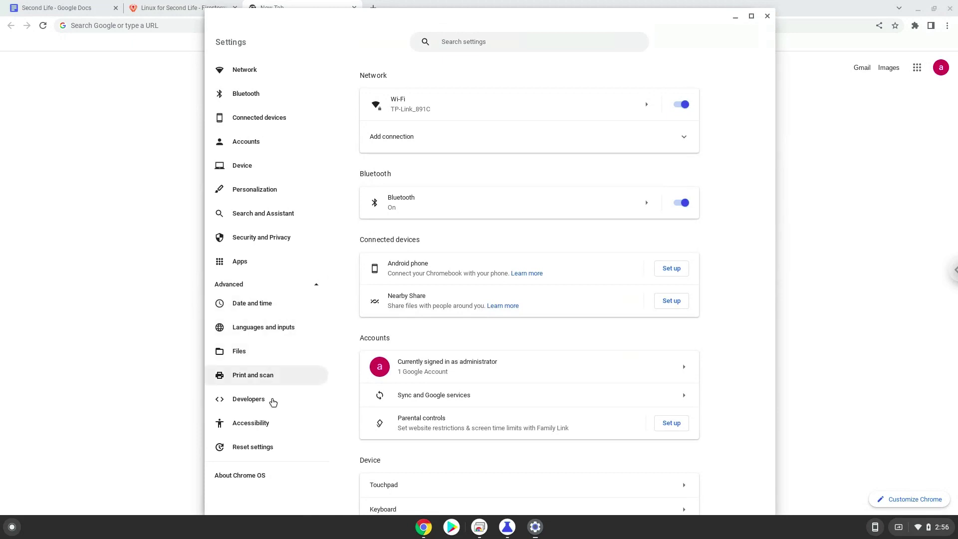
{"action": "left_click", "coordinate": [272, 404]}
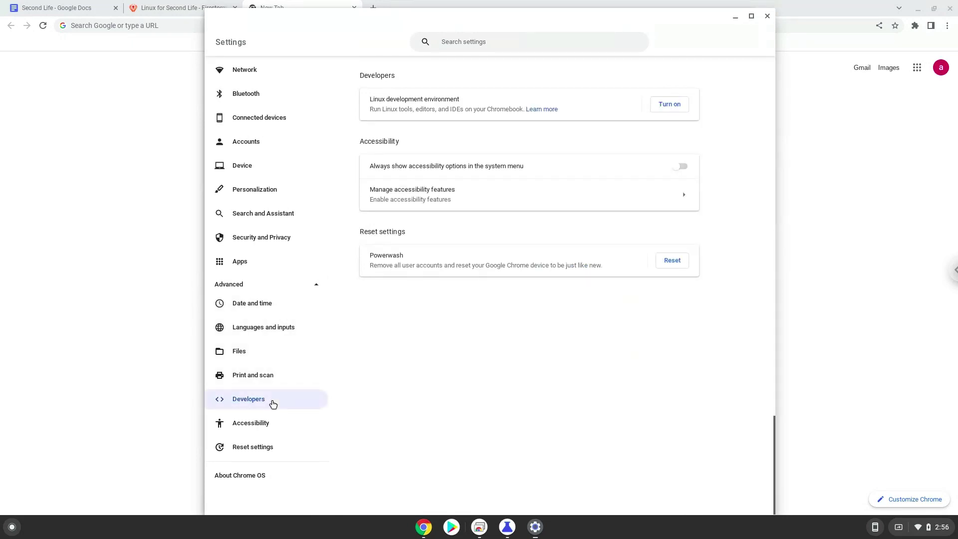
{"action": "left_click", "coordinate": [666, 106]}
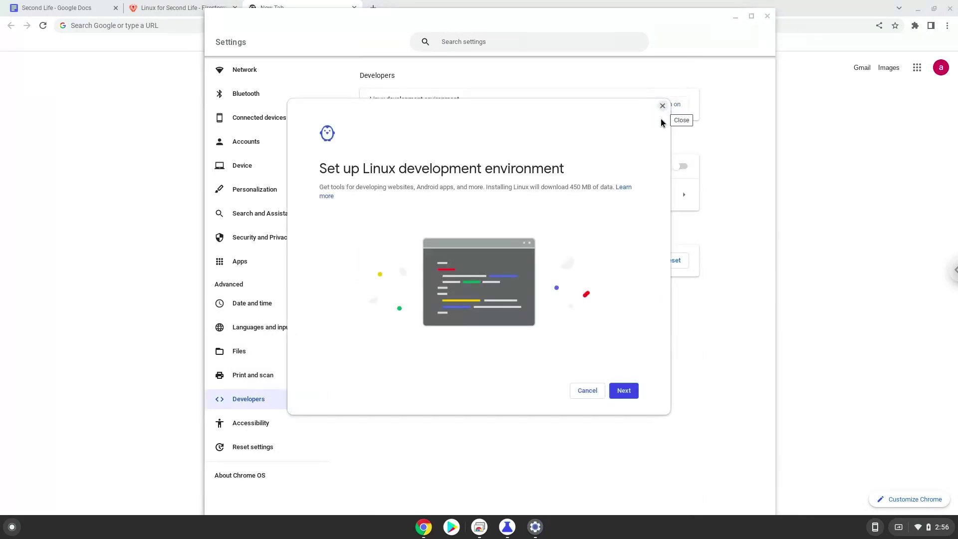
{"action": "left_click", "coordinate": [623, 391]}
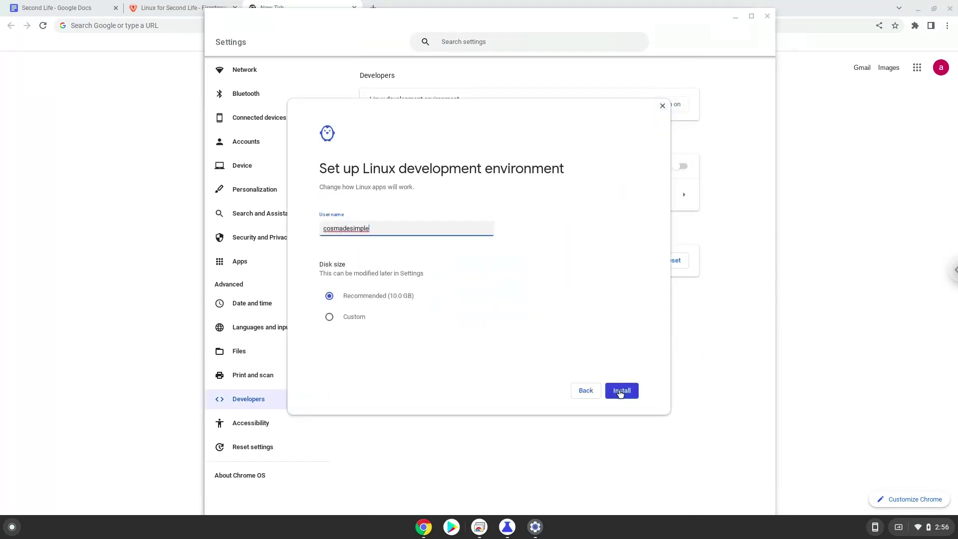
{"action": "left_click", "coordinate": [621, 391]}
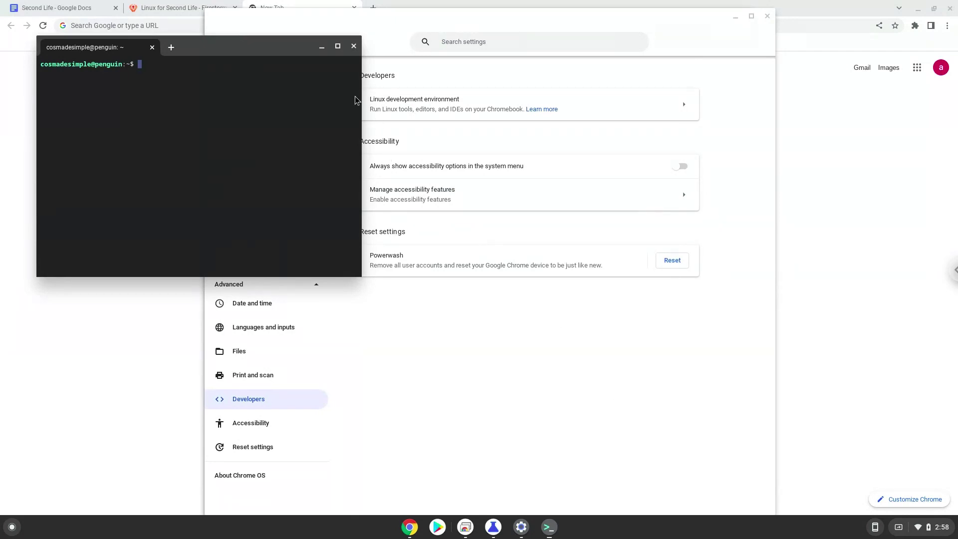
{"action": "left_click", "coordinate": [352, 47]}
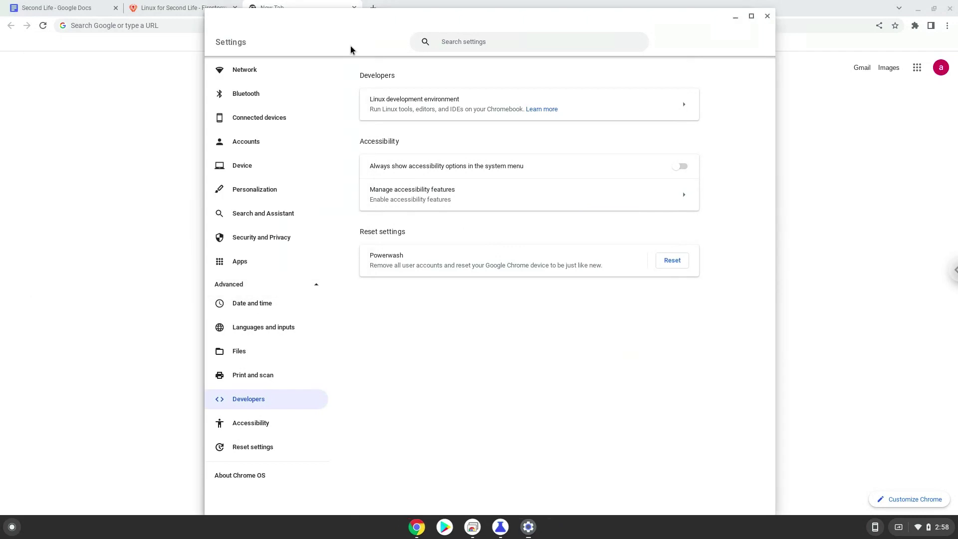
Close Settings and the flags window, then download Firestorm's 64-bit Linux release
{"action": "left_click", "coordinate": [767, 16]}
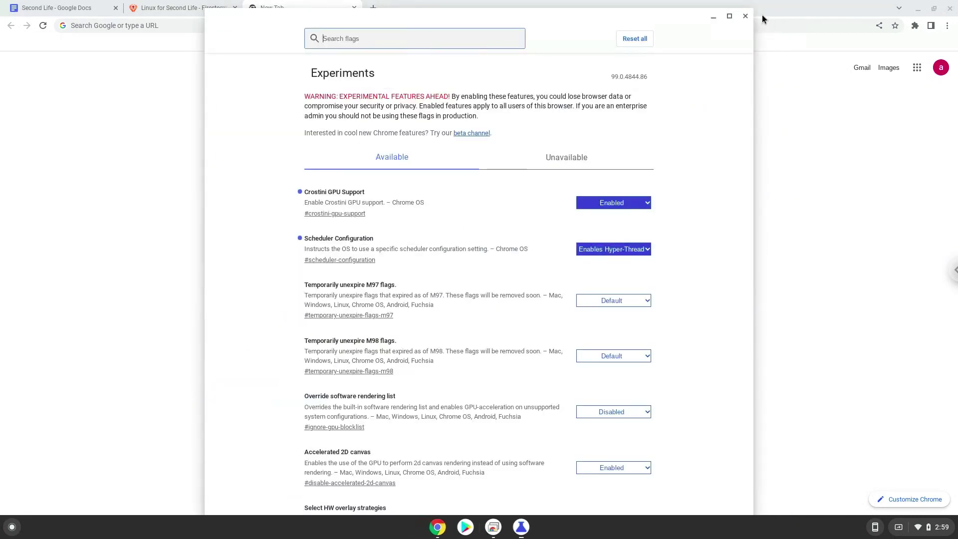
{"action": "left_click", "coordinate": [744, 19]}
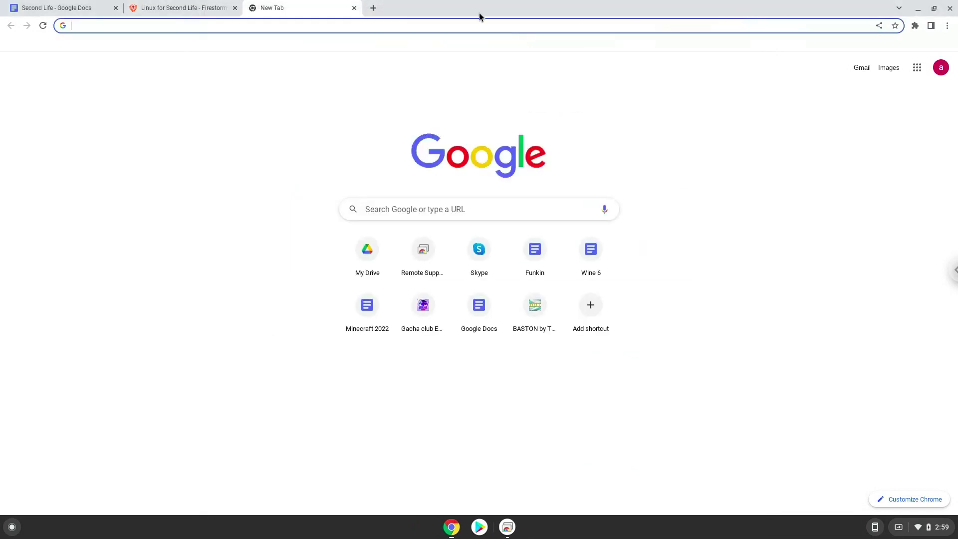
{"action": "left_click", "coordinate": [214, 10]}
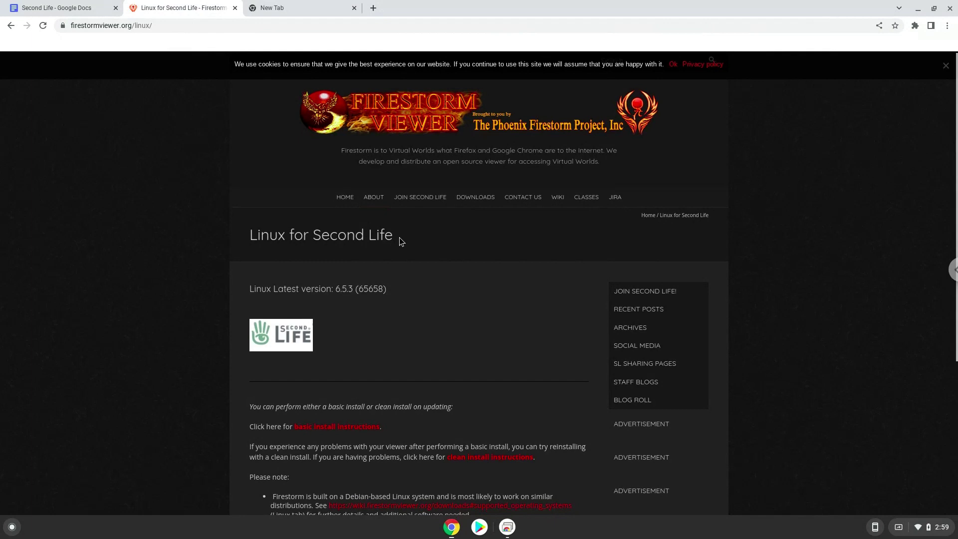
{"action": "scroll", "coordinate": [400, 239], "scroll_direction": "down", "scroll_amount": 2}
{"action": "scroll", "coordinate": [398, 238], "scroll_direction": "down", "scroll_amount": 2}
{"action": "scroll", "coordinate": [399, 238], "scroll_direction": "down", "scroll_amount": 2}
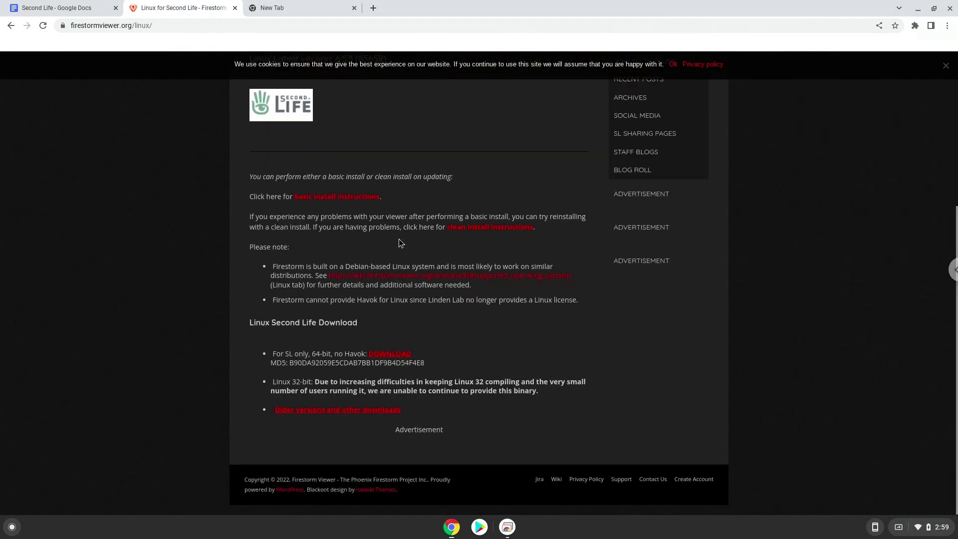
{"action": "left_click", "coordinate": [390, 354]}
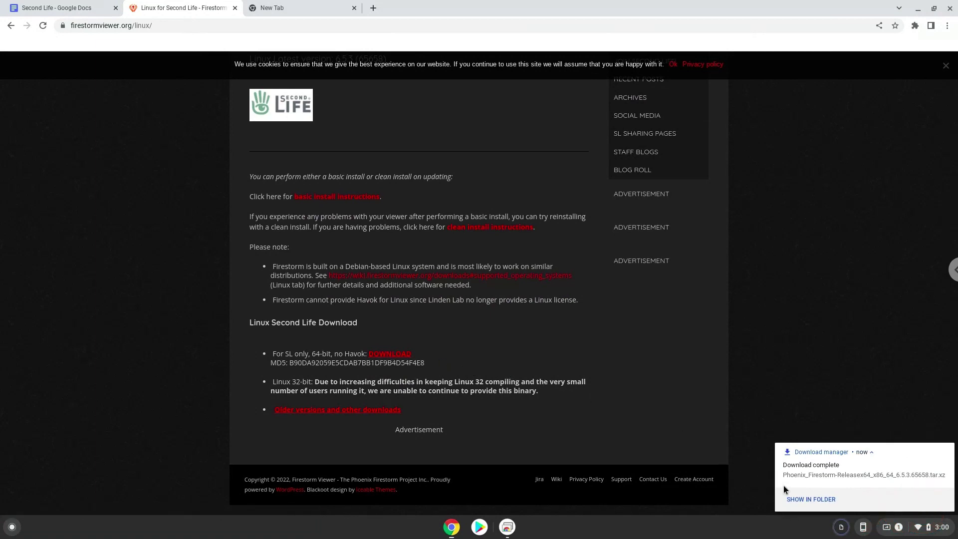
Move the Firestorm .tar.xz archive from Downloads into Linux files, then close Files
{"action": "left_click", "coordinate": [799, 497]}
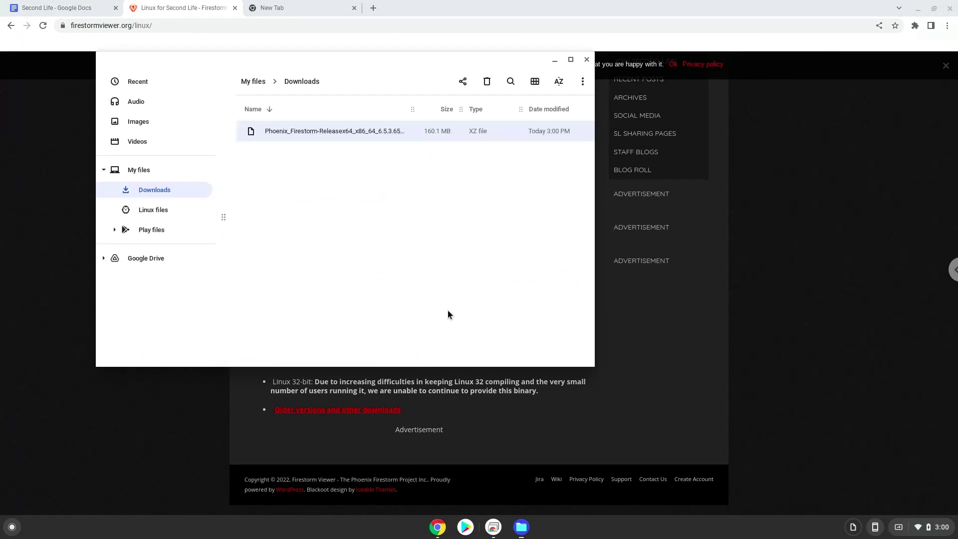
{"action": "right_click", "coordinate": [269, 130]}
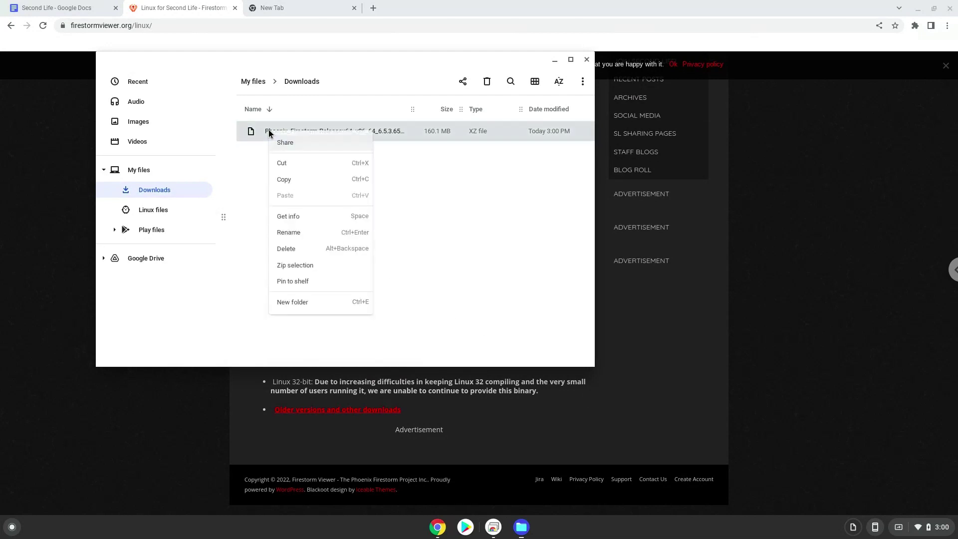
{"action": "left_click", "coordinate": [287, 164]}
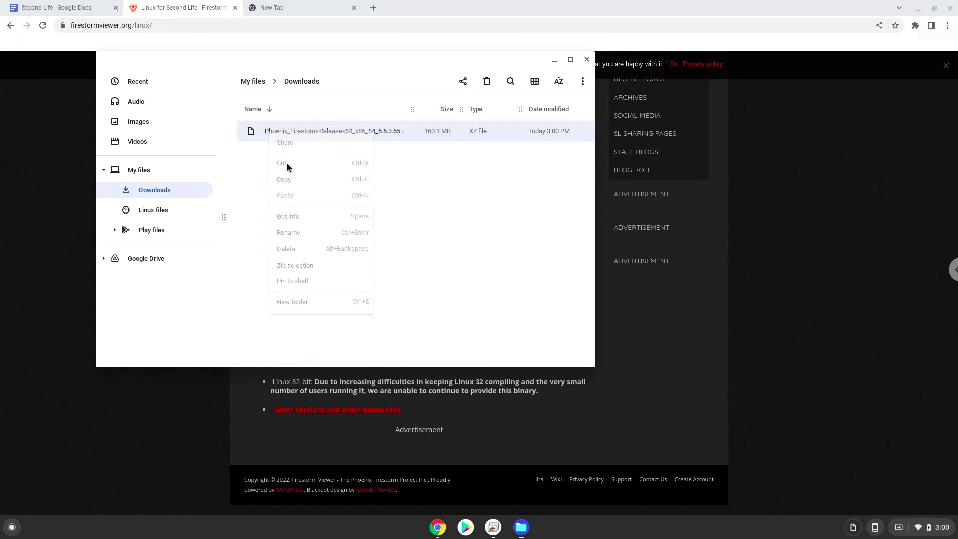
{"action": "left_click", "coordinate": [178, 212]}
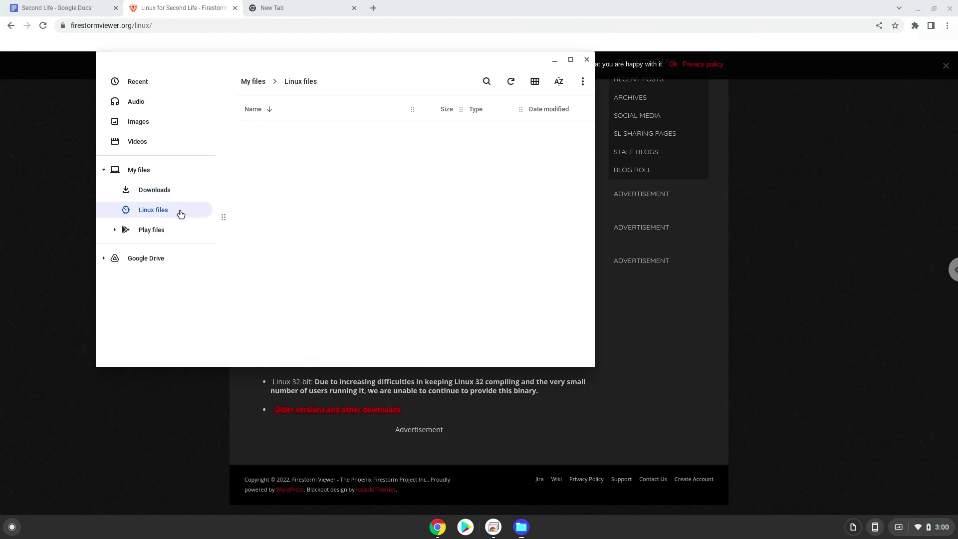
{"action": "right_click", "coordinate": [324, 210]}
{"action": "left_click", "coordinate": [343, 253]}
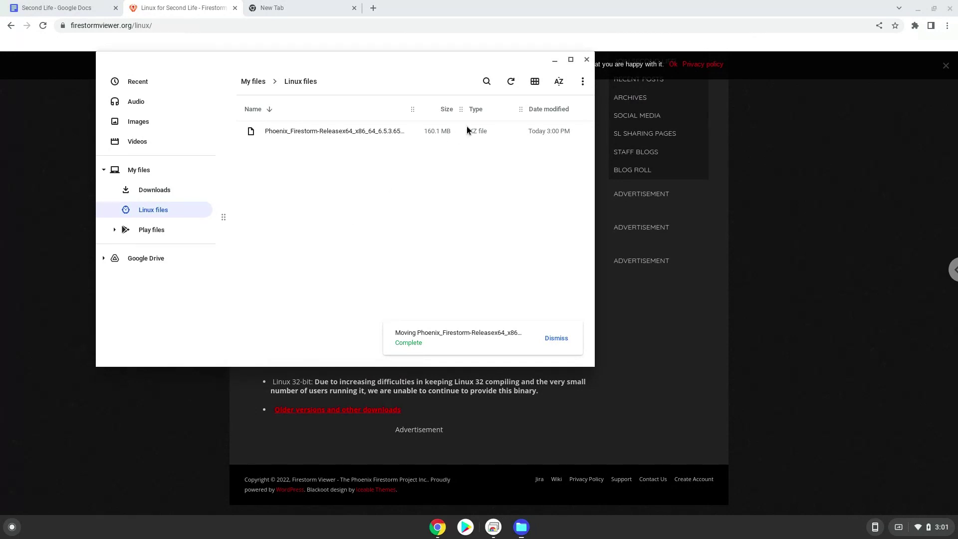
{"action": "left_click", "coordinate": [586, 60]}
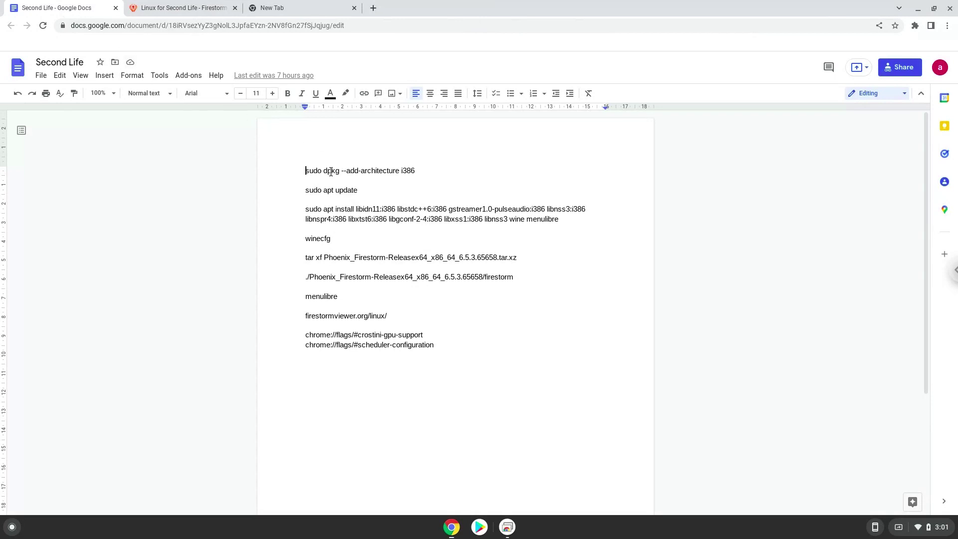
Copy 'sudo dpkg --add-architecture i386' from the notes and launch Terminal to run it
{"action": "triple_click", "coordinate": [330, 172]}
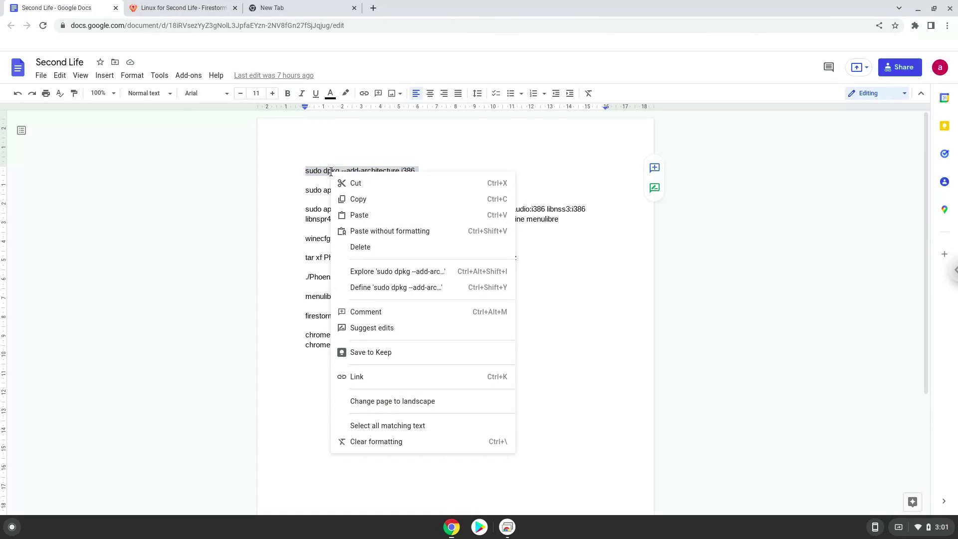
{"action": "left_click", "coordinate": [357, 199]}
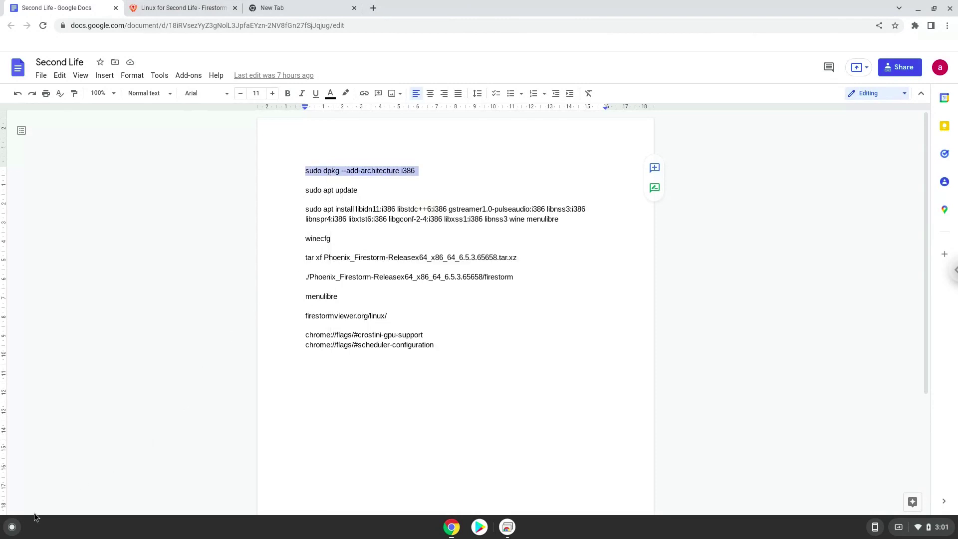
{"action": "left_click", "coordinate": [14, 527]}
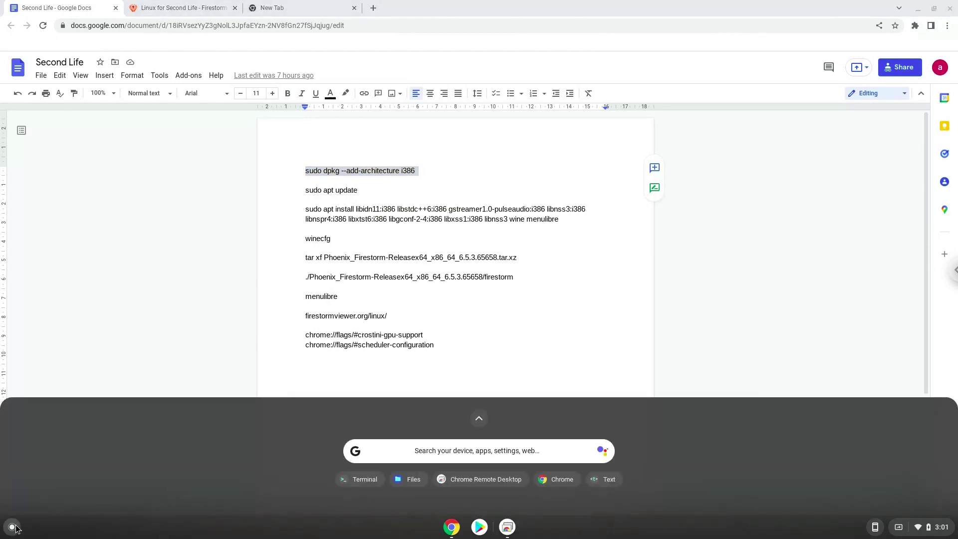
{"action": "type", "text": "ter"}
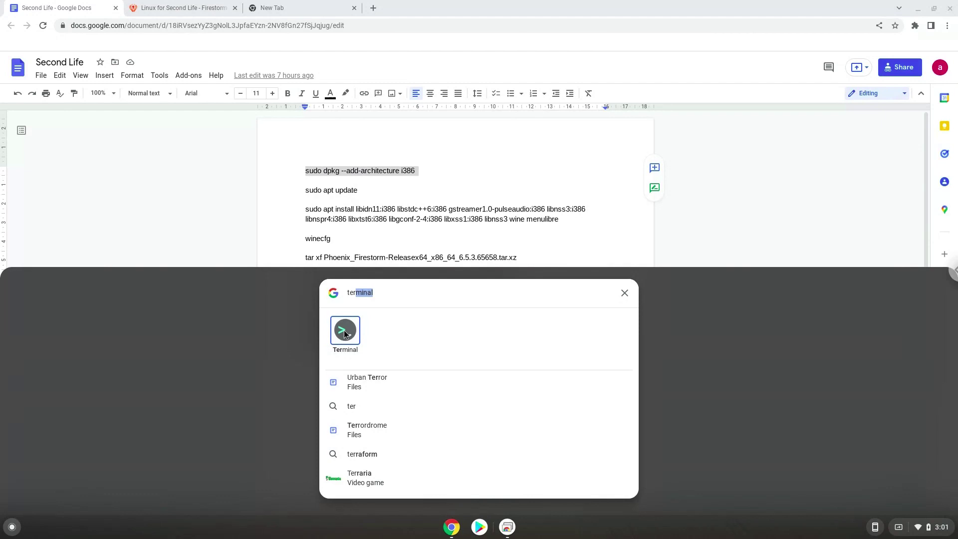
{"action": "left_click", "coordinate": [344, 331]}
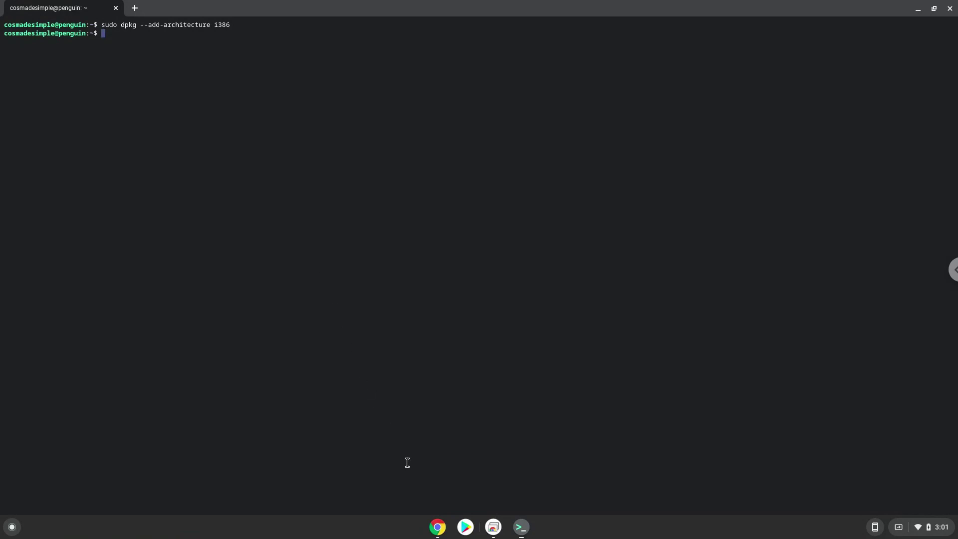
Copy 'sudo apt update' from the notes, run it in Terminal, then return to the notes
{"action": "left_click", "coordinate": [438, 527]}
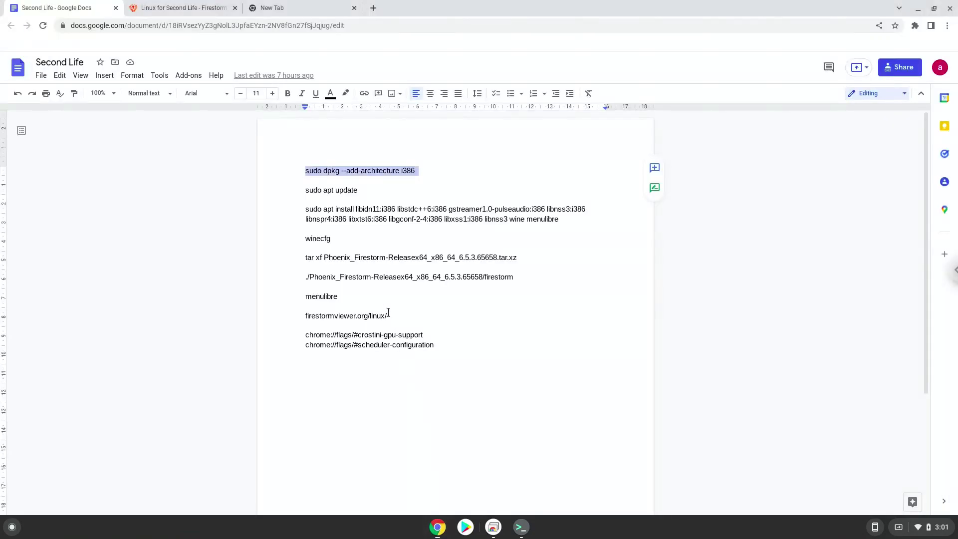
{"action": "double_click", "coordinate": [346, 190]}
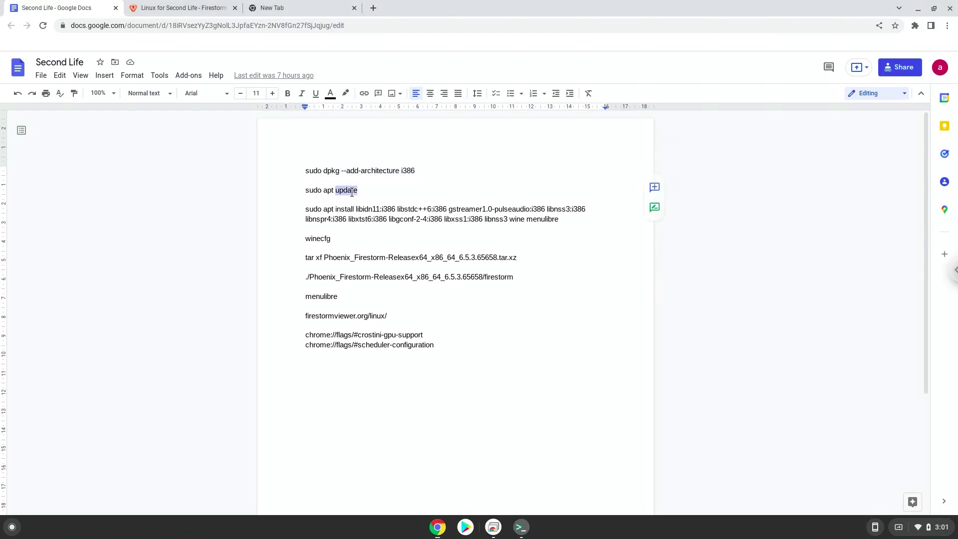
{"action": "left_click", "coordinate": [346, 190]}
{"action": "right_click", "coordinate": [352, 192]}
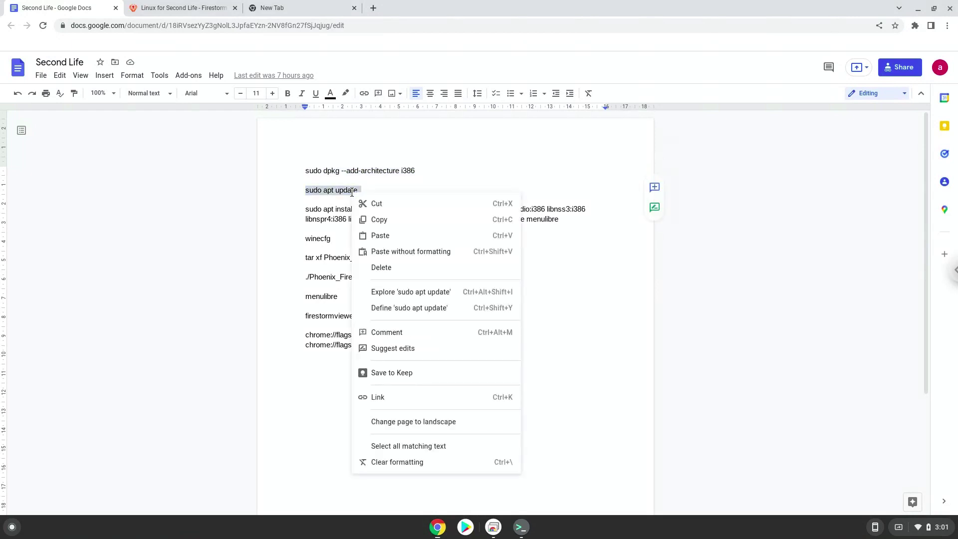
{"action": "left_click", "coordinate": [379, 219]}
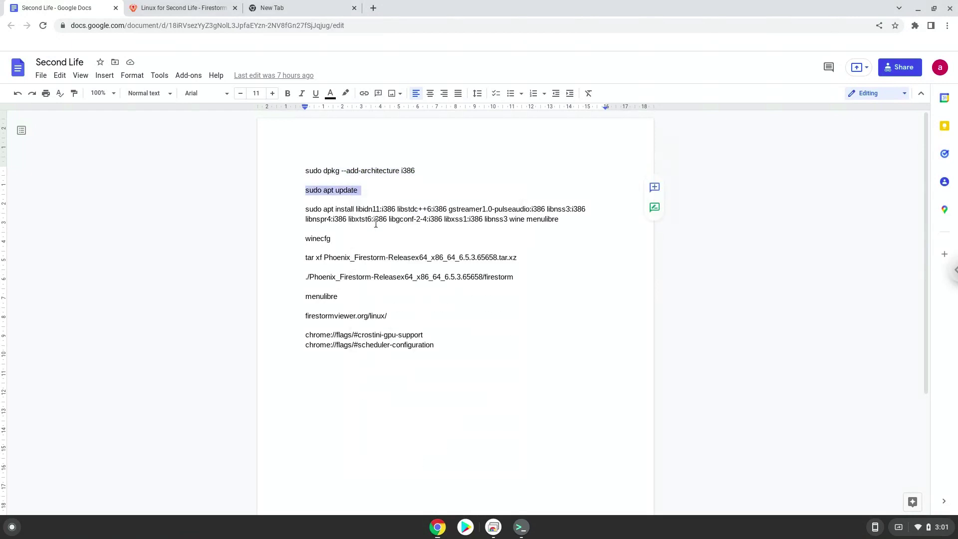
{"action": "left_click", "coordinate": [521, 527]}
{"action": "key", "text": "ctrl+shift+v"}
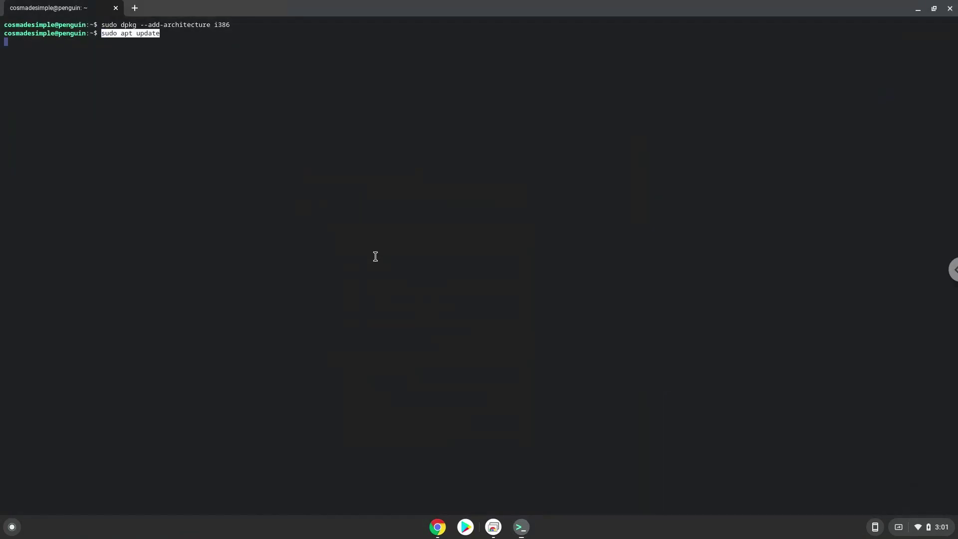
{"action": "key", "text": "Return"}
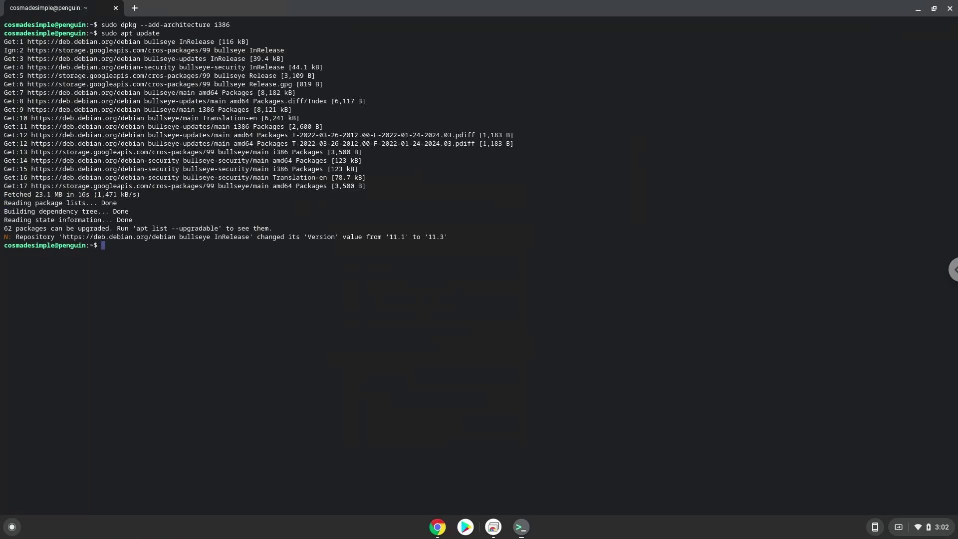
{"action": "left_click", "coordinate": [438, 527]}
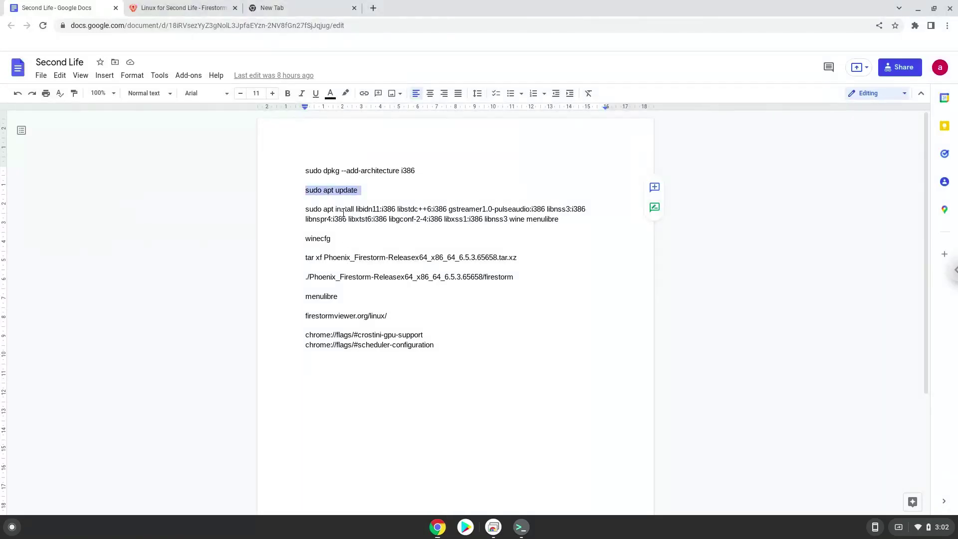
Run the copied 'sudo apt install libidn11:i386 … wine menulibre' command and confirm the installation
{"action": "triple_click", "coordinate": [344, 209]}
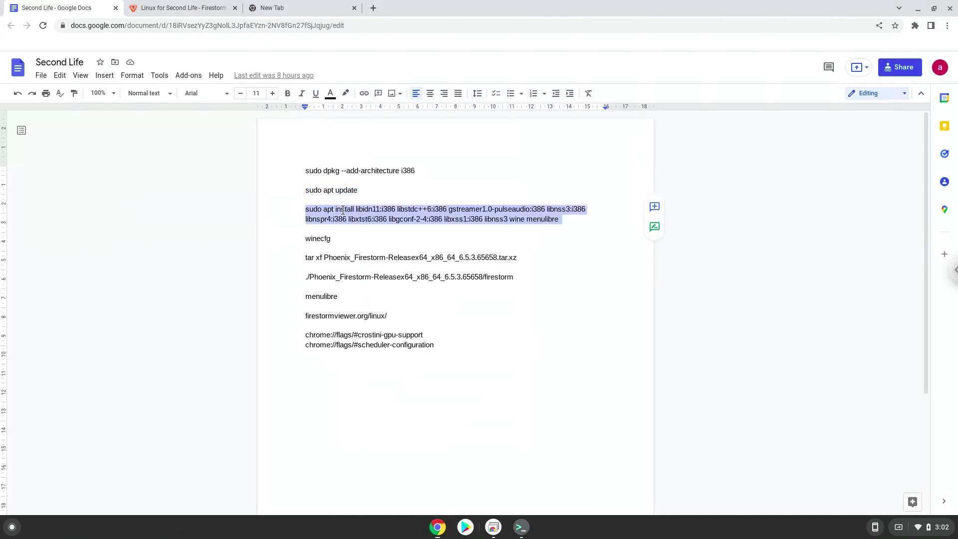
{"action": "right_click", "coordinate": [346, 216]}
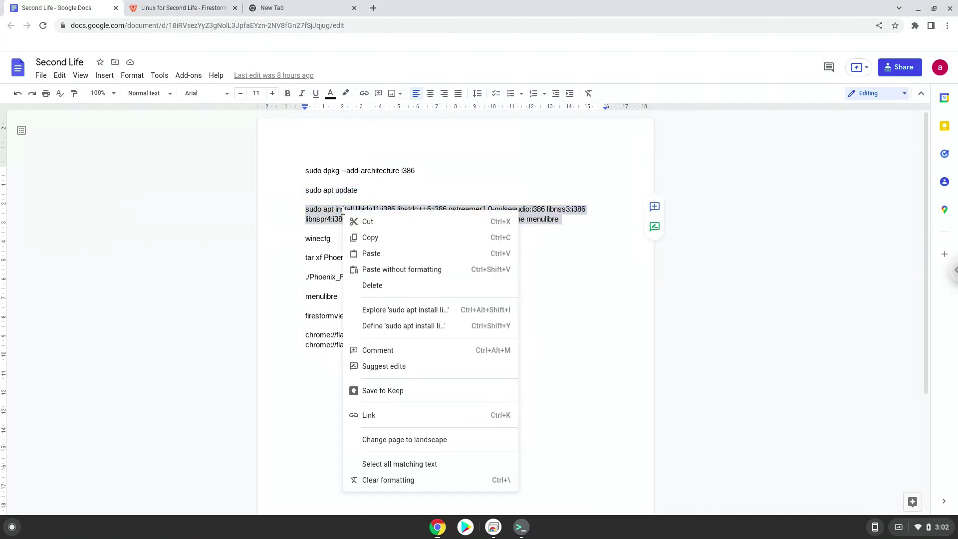
{"action": "left_click", "coordinate": [370, 237]}
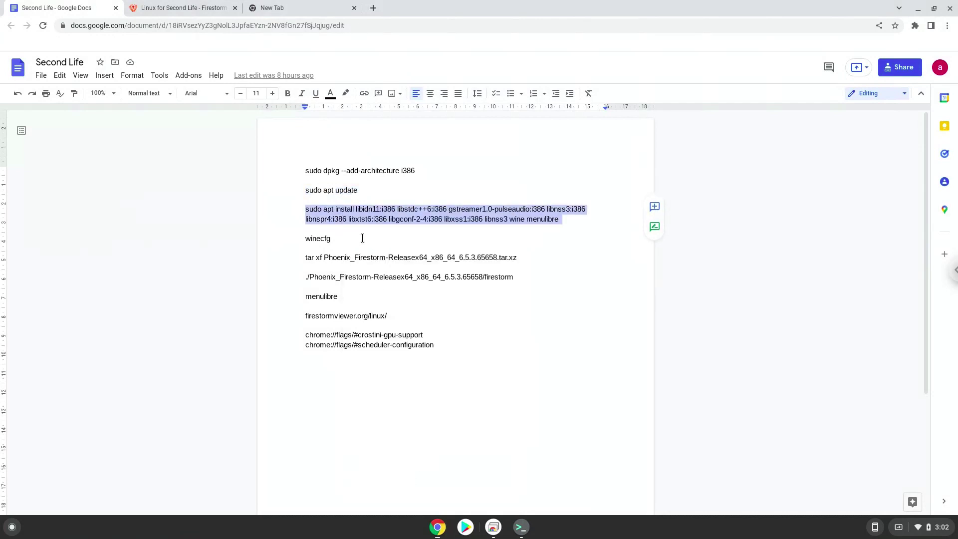
{"action": "left_click", "coordinate": [521, 529]}
{"action": "key", "text": "ctrl+shift+v"}
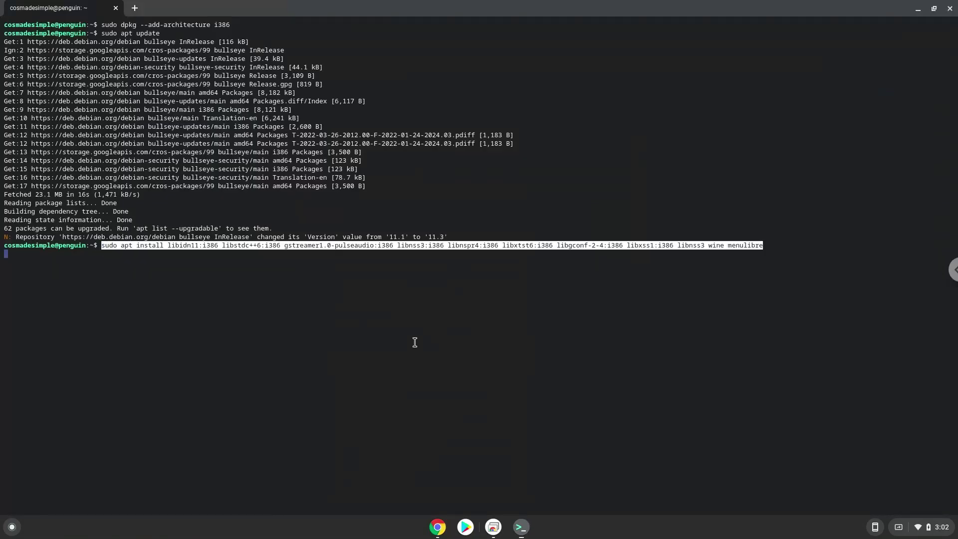
{"action": "key", "text": "Return"}
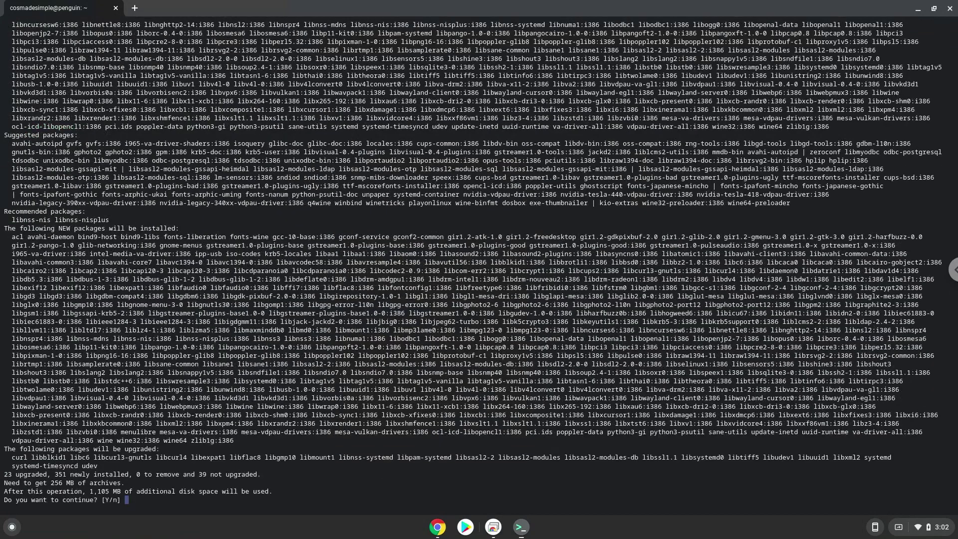
{"action": "key", "text": "Return"}
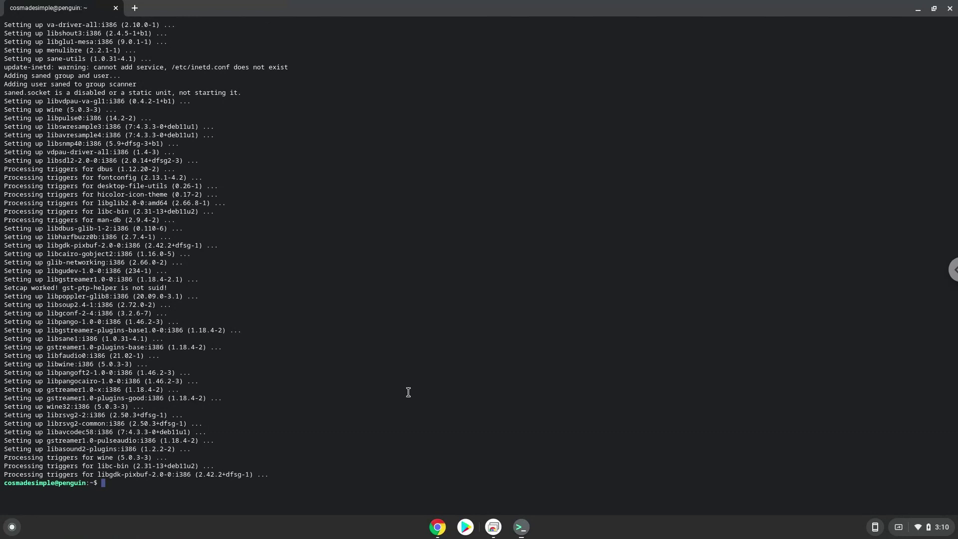
Copy 'winecfg' from the notes, run it in Terminal, and close the Wine configuration window
{"action": "left_click", "coordinate": [438, 527]}
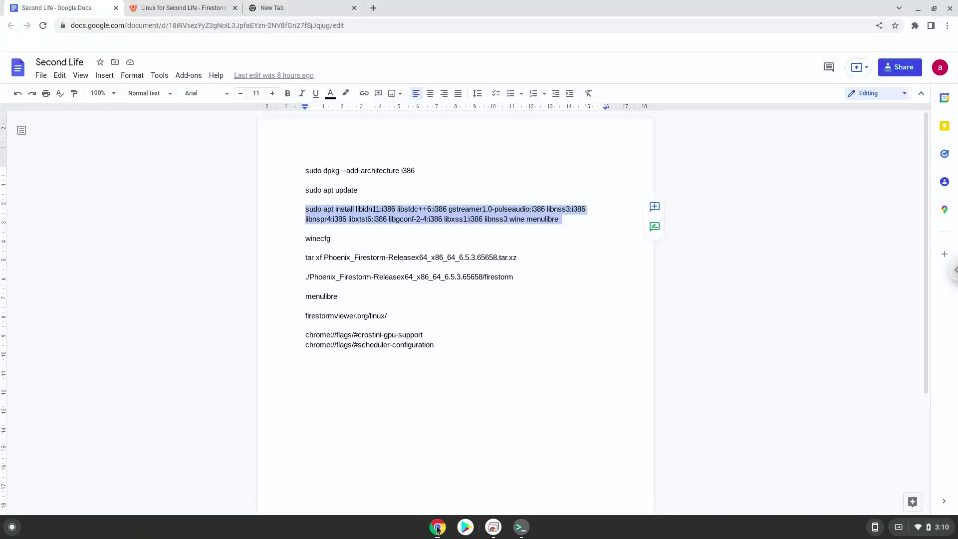
{"action": "double_click", "coordinate": [318, 238]}
{"action": "right_click", "coordinate": [322, 237]}
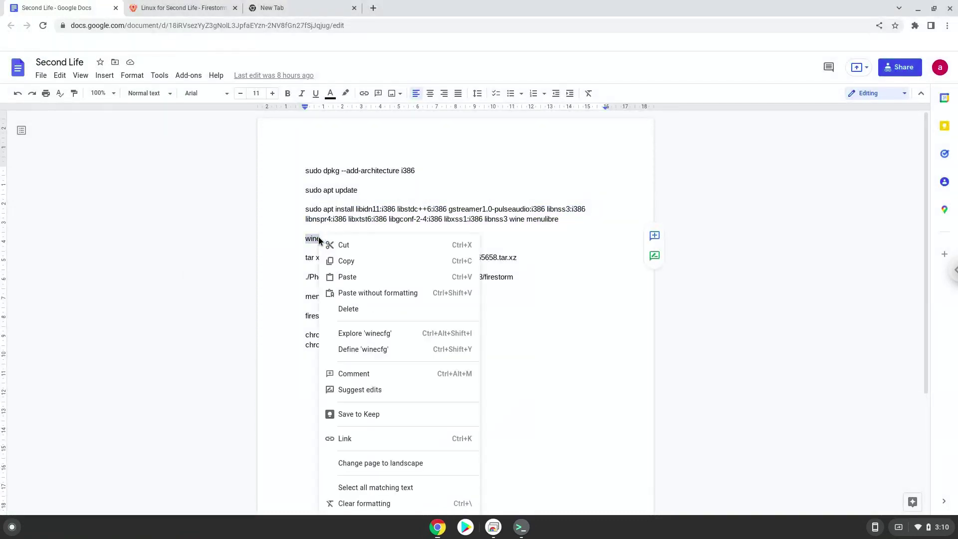
{"action": "left_click", "coordinate": [345, 261]}
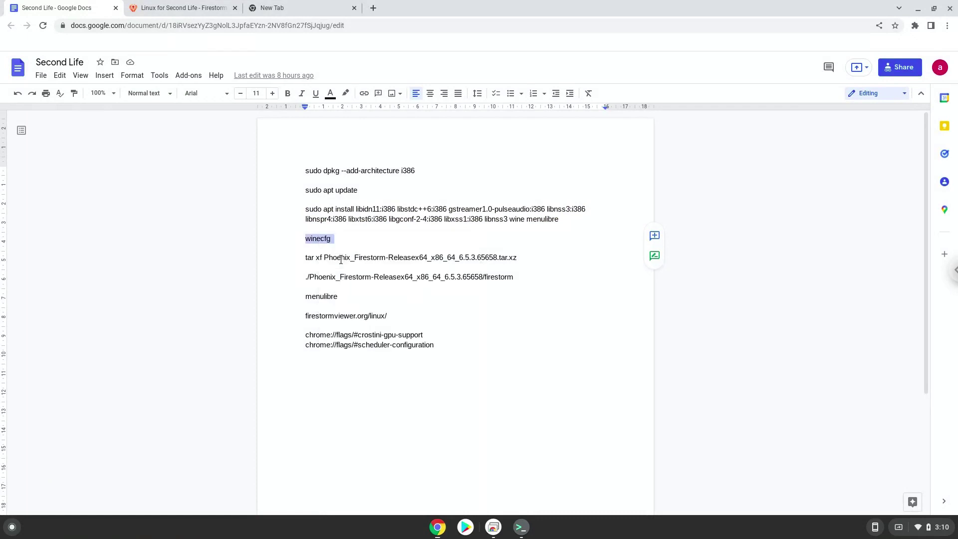
{"action": "left_click", "coordinate": [522, 528]}
{"action": "key", "text": "ctrl+shift+v"}
{"action": "key", "text": "Return"}
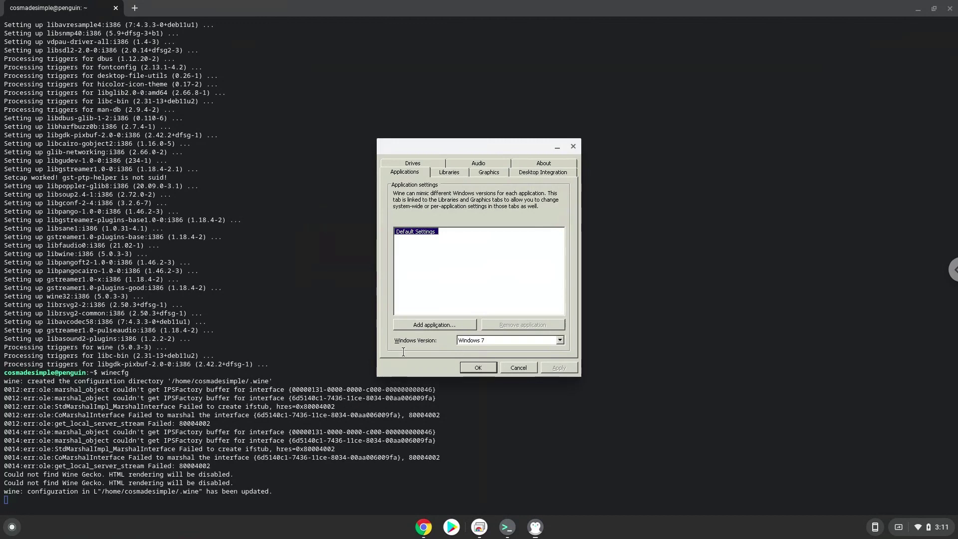
{"action": "left_click", "coordinate": [574, 145]}
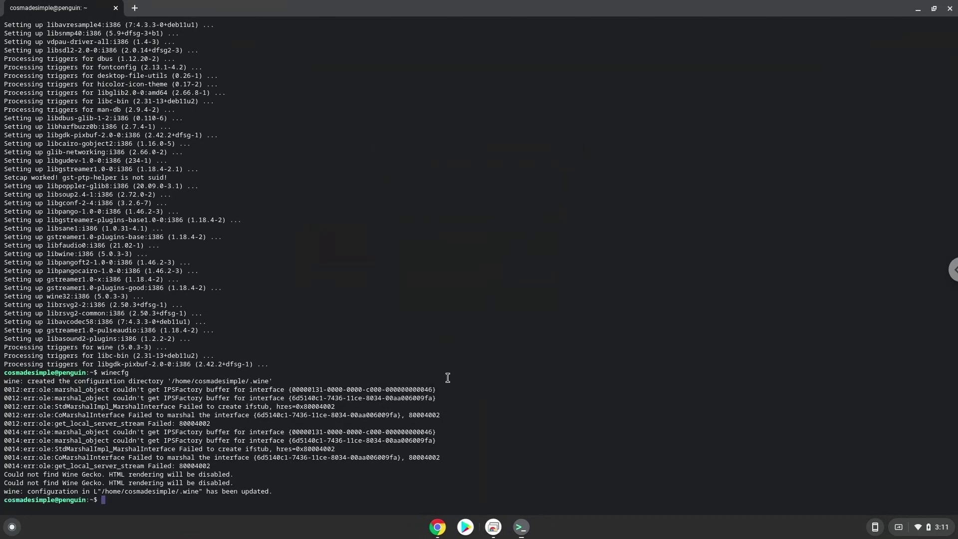
Extract the Phoenix Firestorm tar.xz archive in Terminal using the 'tar xf' line from the notes
{"action": "left_click", "coordinate": [438, 527]}
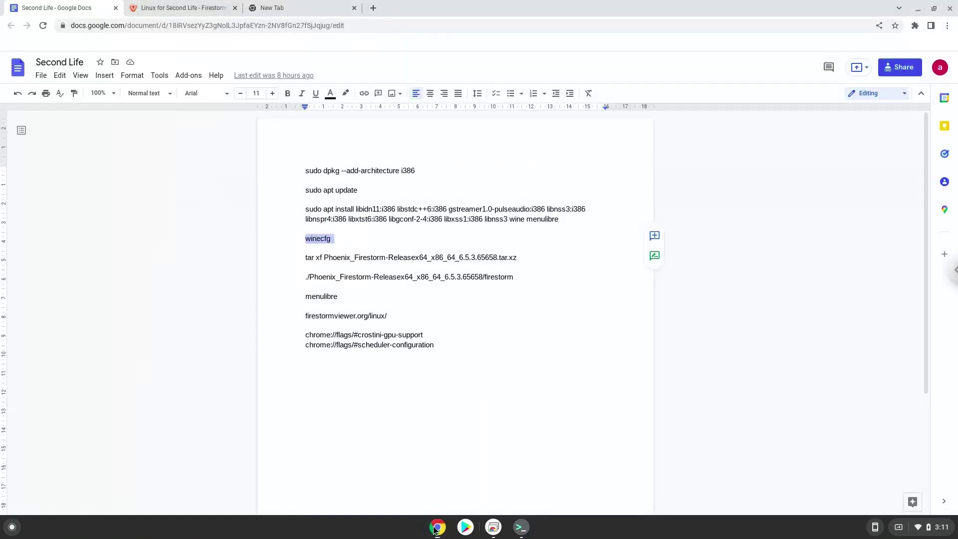
{"action": "triple_click", "coordinate": [412, 259]}
{"action": "right_click", "coordinate": [412, 258]}
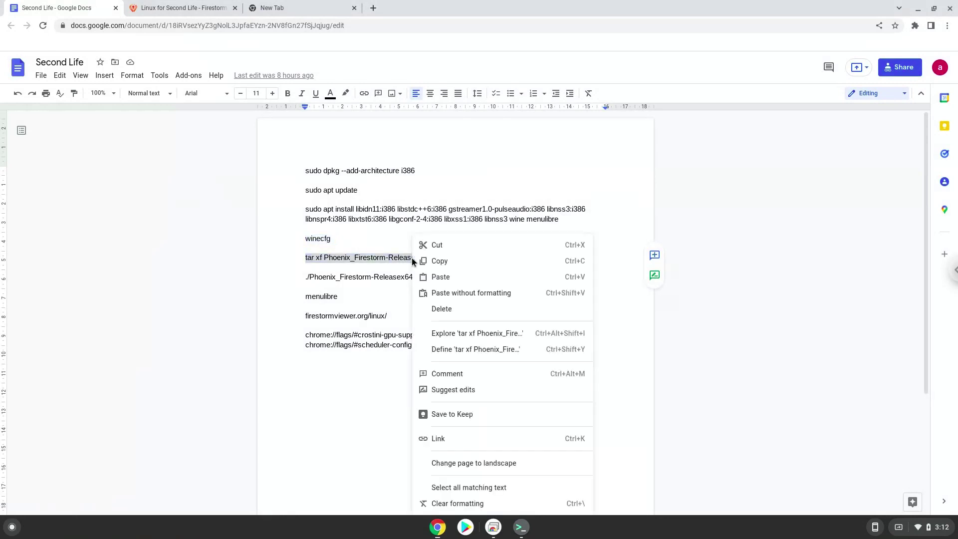
{"action": "left_click", "coordinate": [441, 262]}
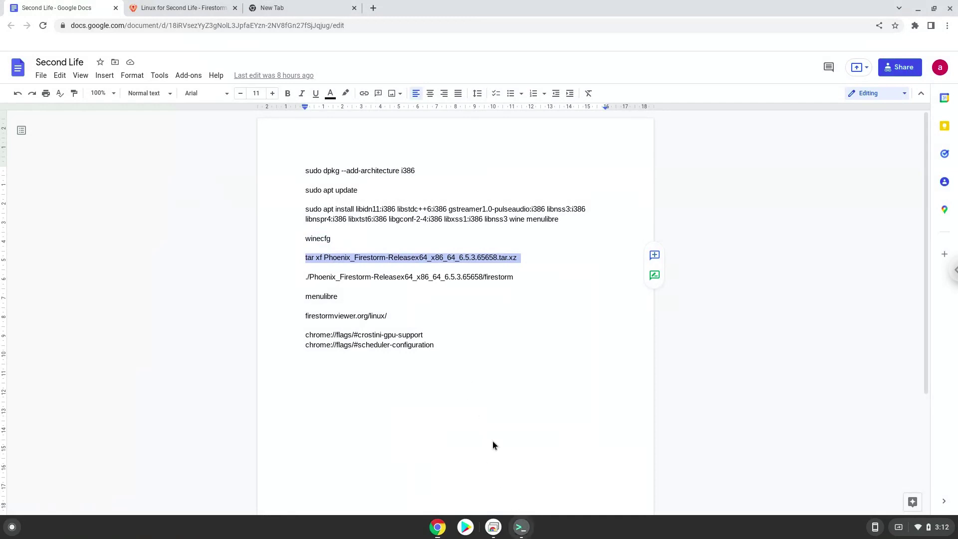
{"action": "left_click", "coordinate": [521, 527]}
{"action": "key", "text": "ctrl+shift+v"}
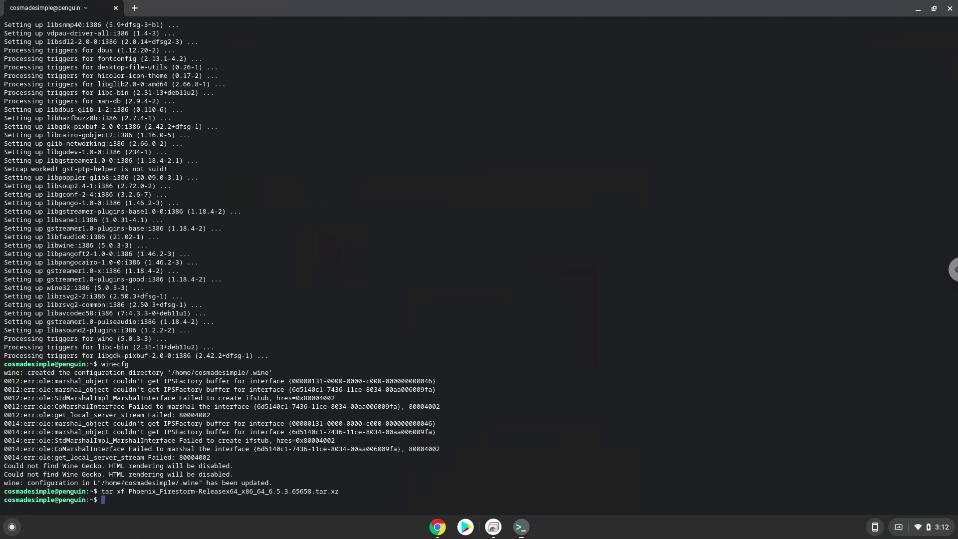
{"action": "left_click", "coordinate": [438, 527]}
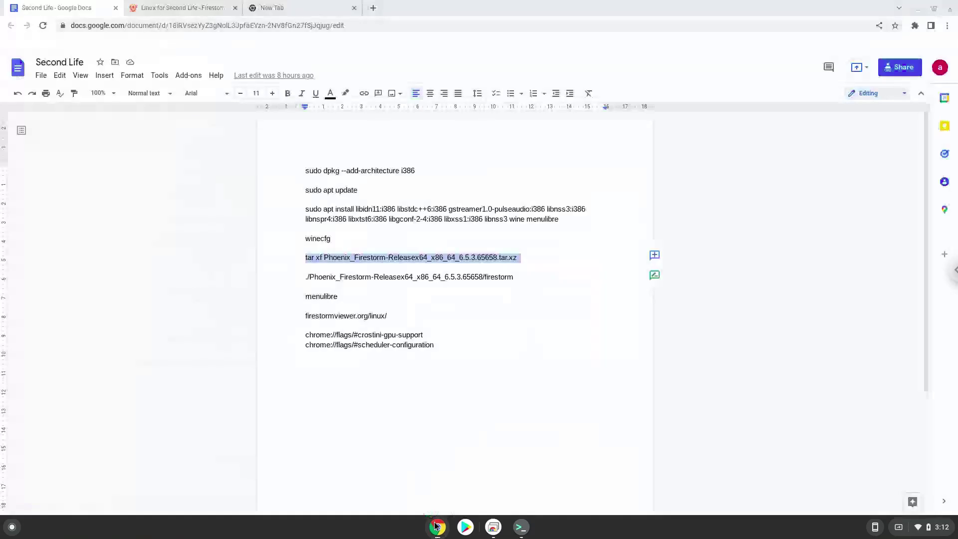
Launch the extracted Firestorm viewer in Terminal with the ./Phoenix.../firestorm command from the notes
{"action": "triple_click", "coordinate": [380, 277]}
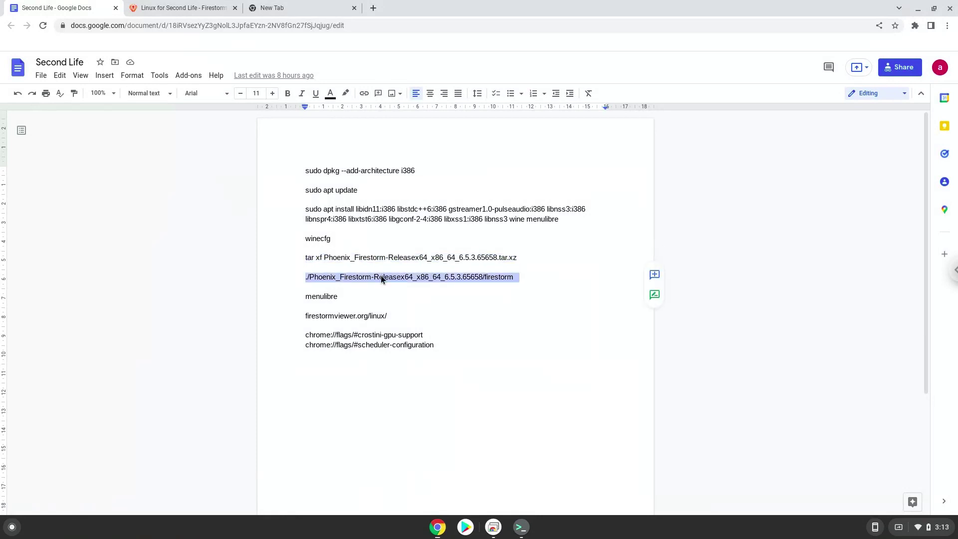
{"action": "right_click", "coordinate": [380, 275]}
{"action": "left_click", "coordinate": [419, 262]}
{"action": "left_click", "coordinate": [523, 528]}
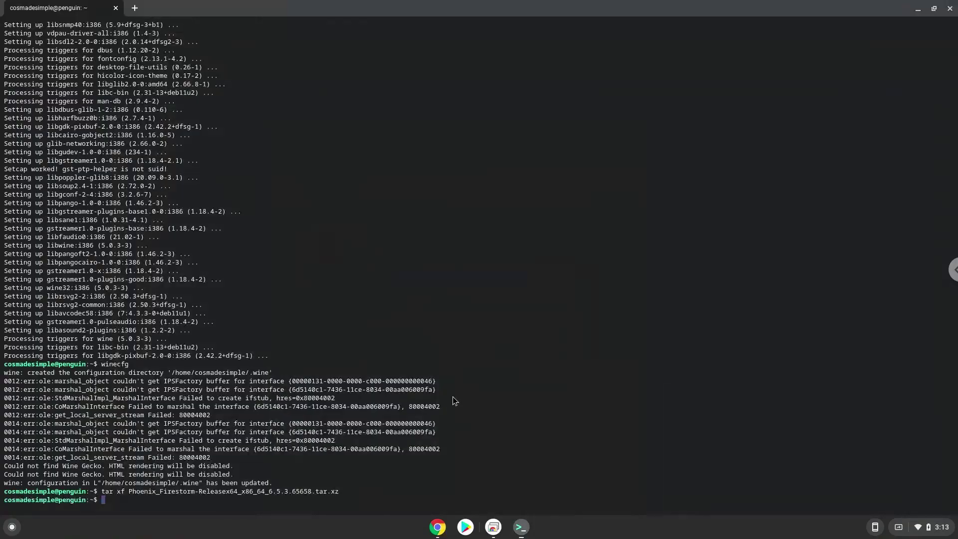
{"action": "key", "text": "ctrl+shift+v"}
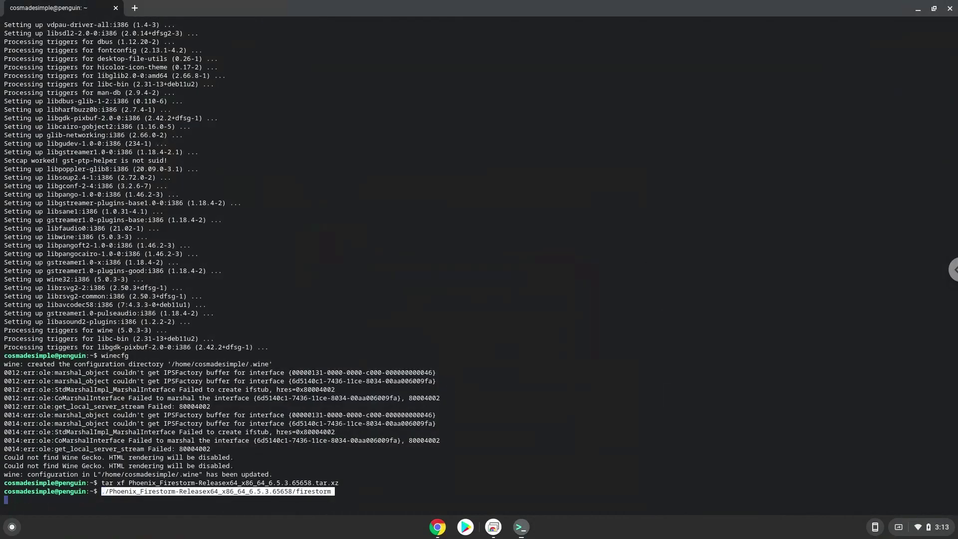
{"action": "key", "text": "Return"}
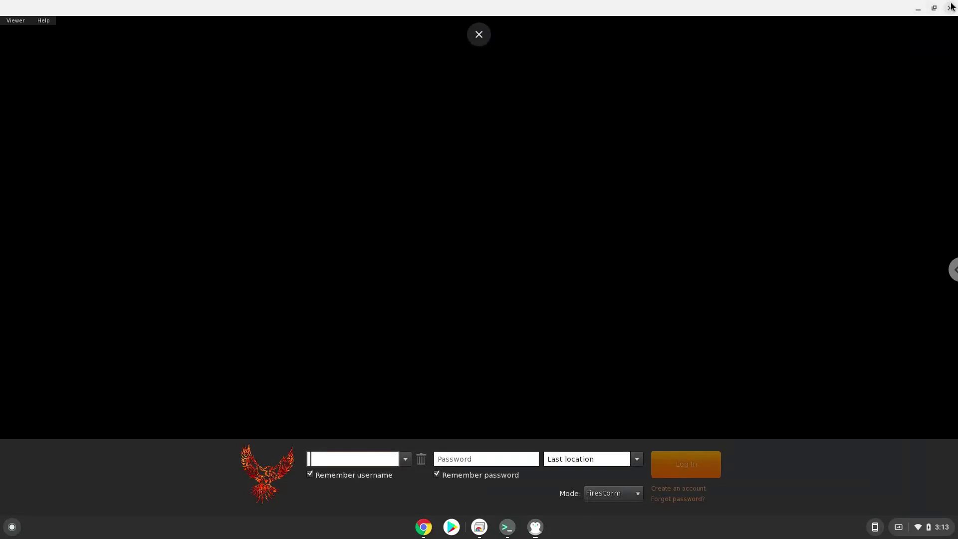
Quit Firestorm from its login screen and go back to the notes
{"action": "left_click", "coordinate": [951, 6]}
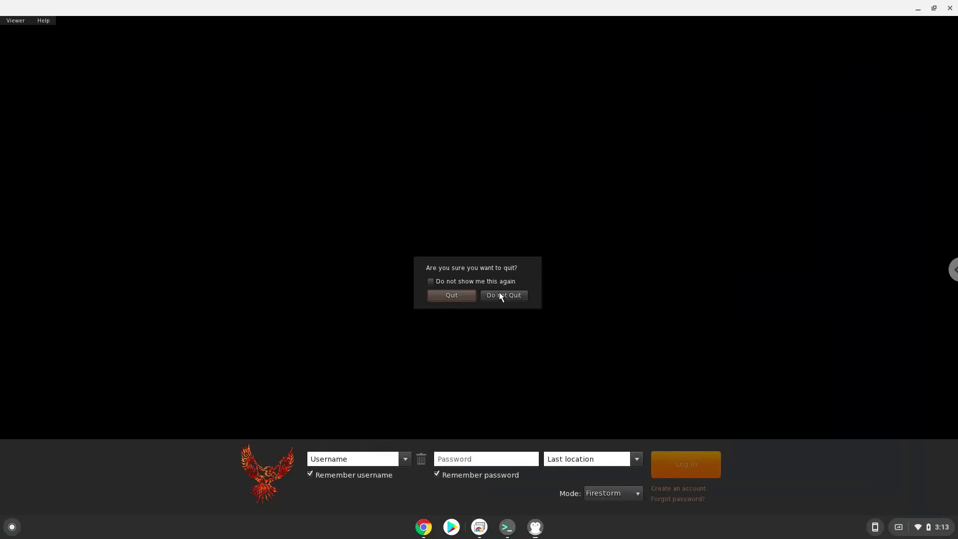
{"action": "left_click", "coordinate": [464, 295]}
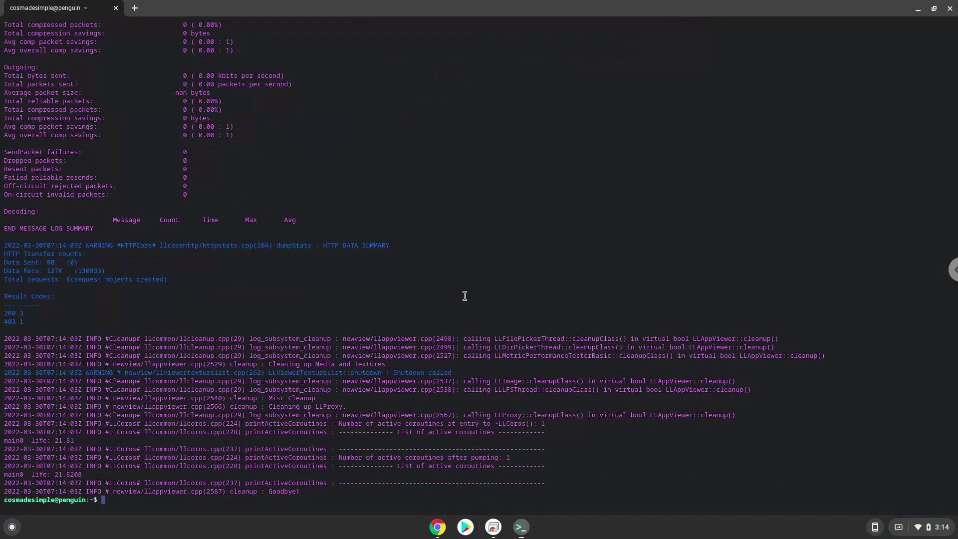
{"action": "left_click", "coordinate": [439, 527]}
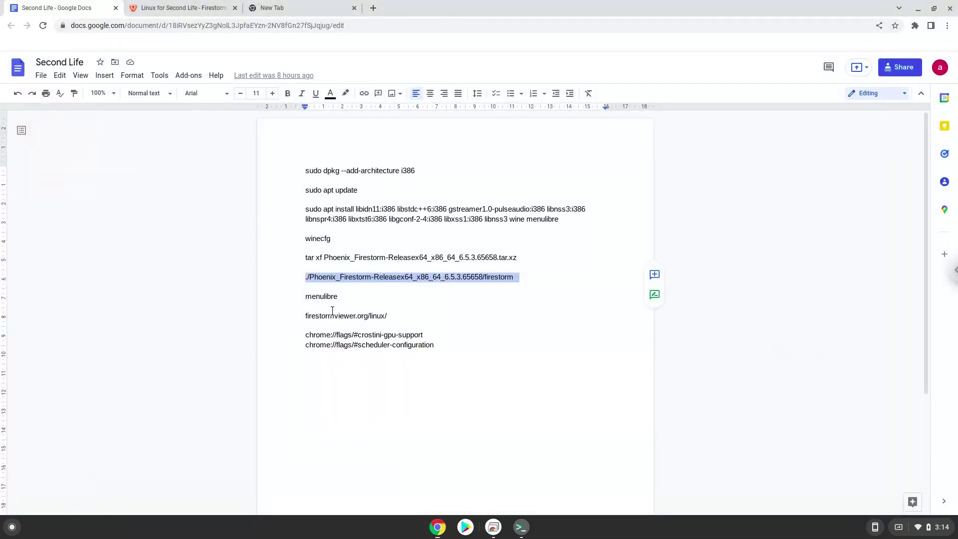
Start MenuLibre in Terminal using the 'menulibre' command copied from the notes
{"action": "double_click", "coordinate": [328, 296]}
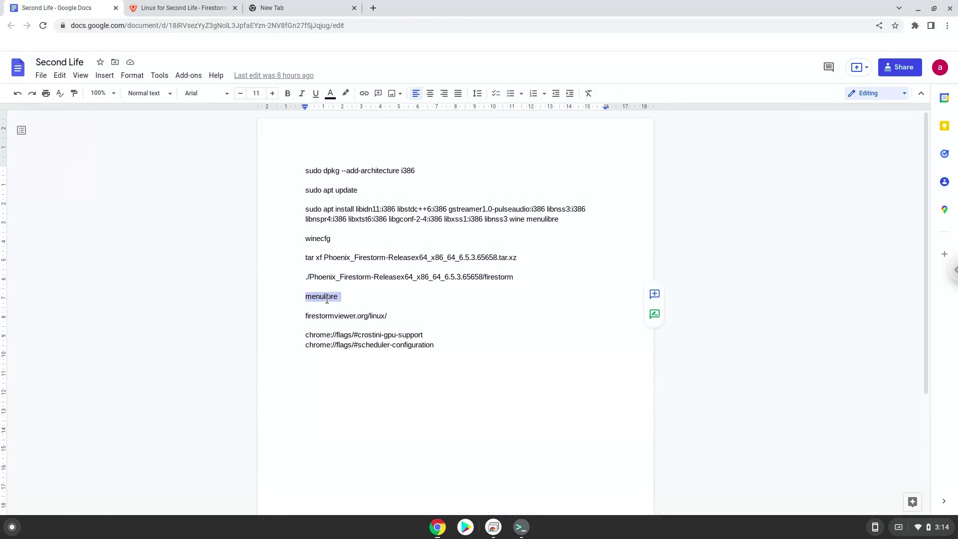
{"action": "right_click", "coordinate": [327, 296]}
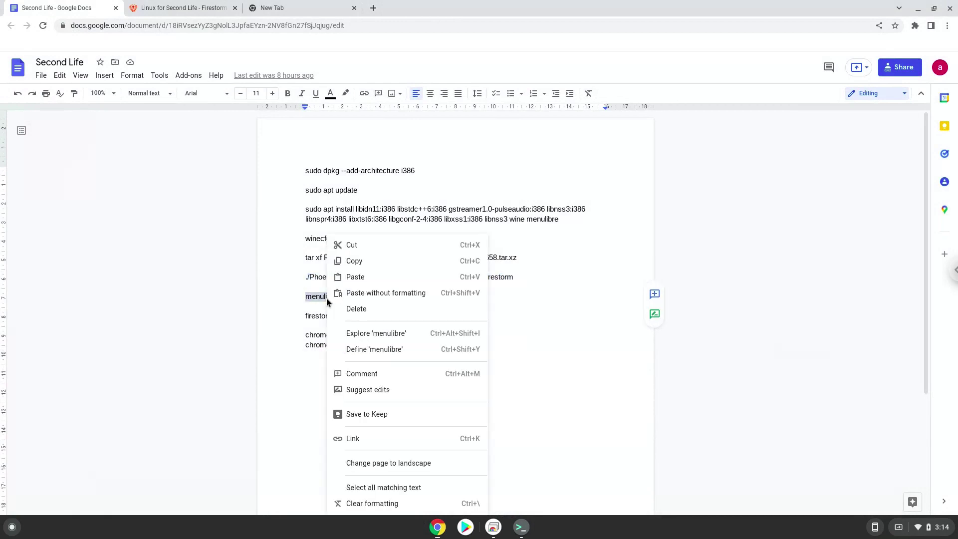
{"action": "left_click", "coordinate": [358, 262]}
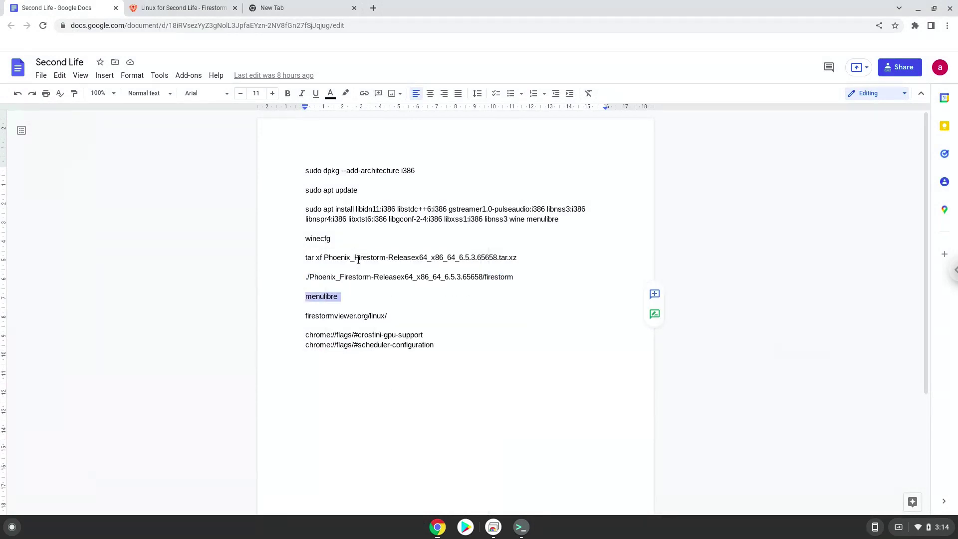
{"action": "left_click", "coordinate": [522, 527]}
{"action": "key", "text": "ctrl+shift+v"}
{"action": "key", "text": "Return"}
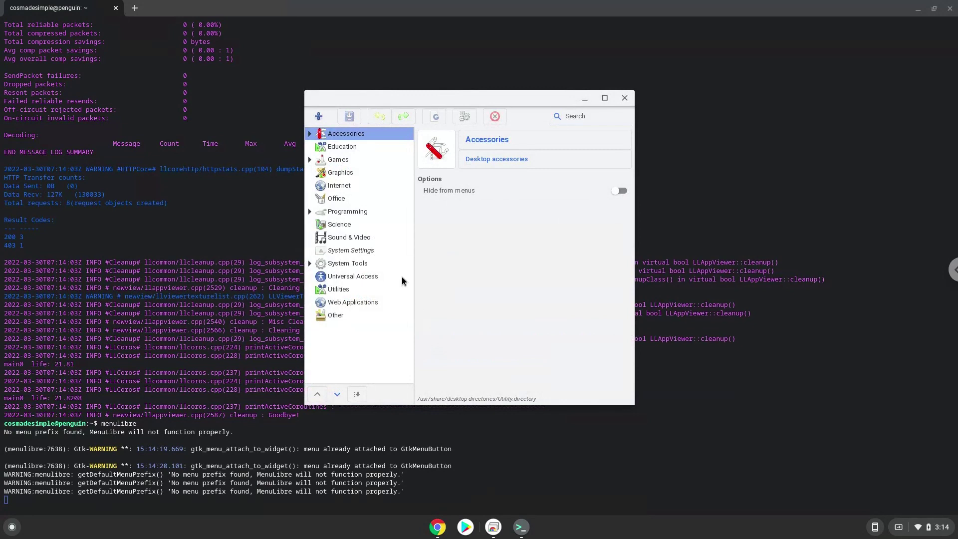
Add a new launcher under the Games category
{"action": "left_click", "coordinate": [338, 160]}
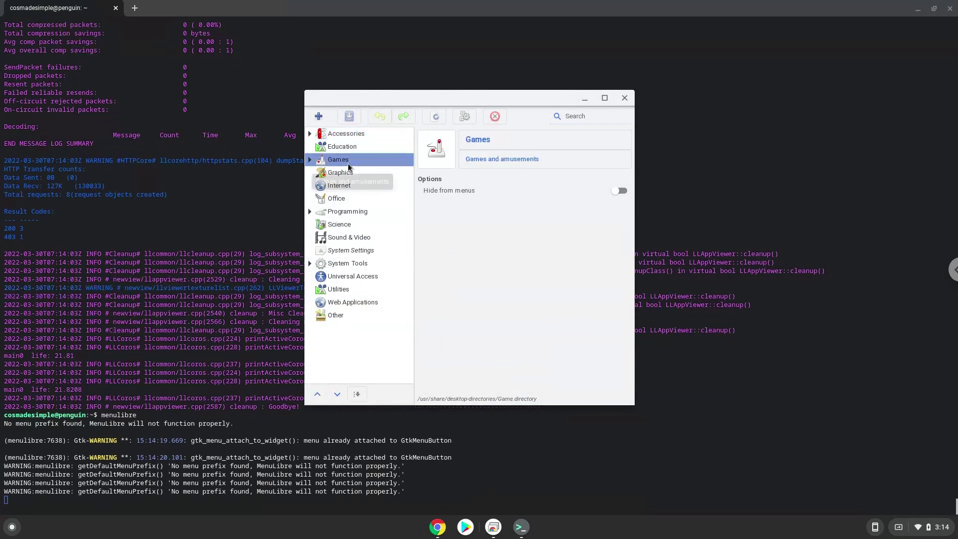
{"action": "left_click", "coordinate": [319, 116]}
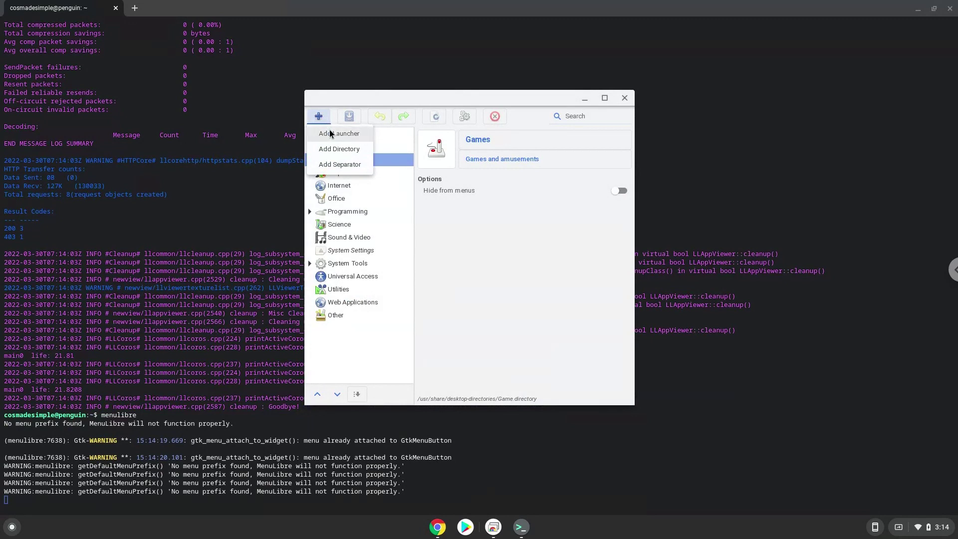
{"action": "left_click", "coordinate": [331, 134]}
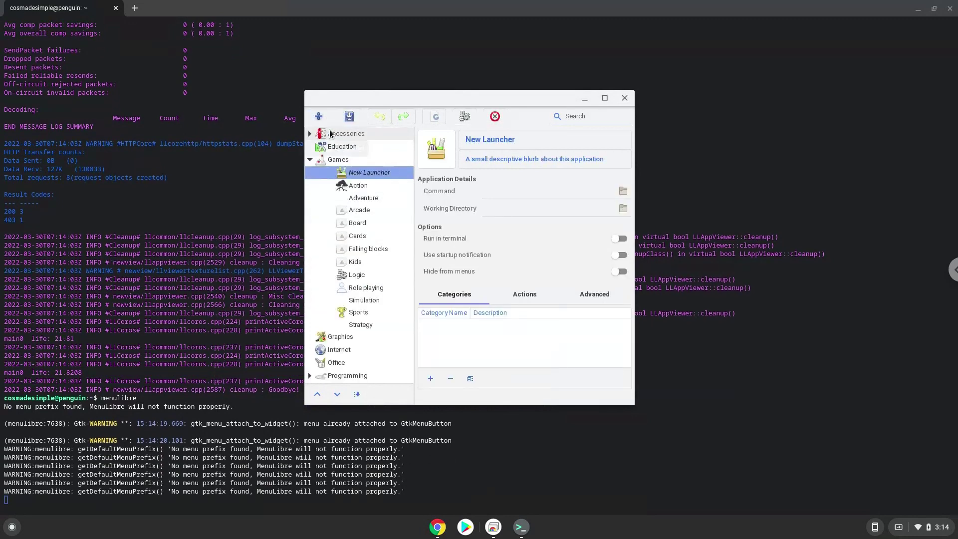
Name the new Games launcher 'Second Life' and browse for its Command file
{"action": "left_click", "coordinate": [492, 141]}
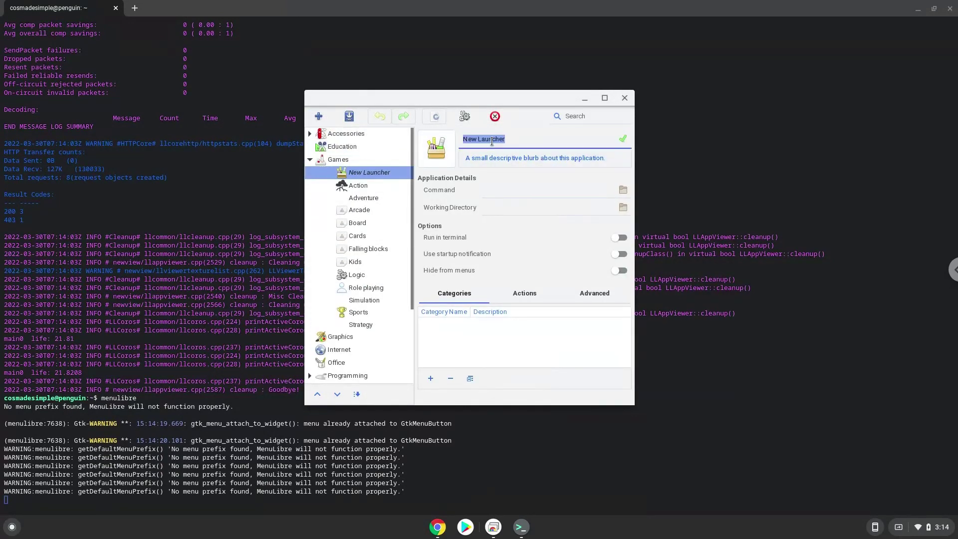
{"action": "type", "text": "Second Lif"}
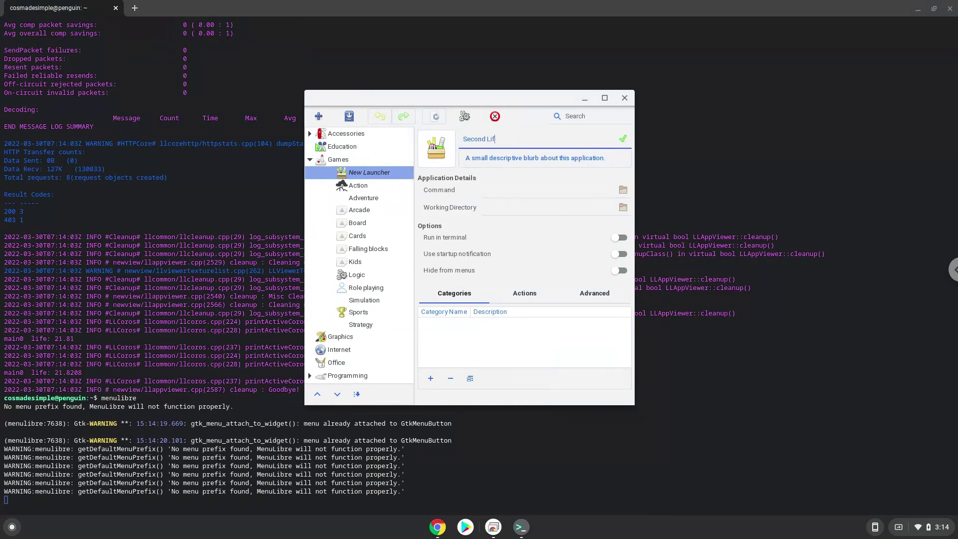
{"action": "type", "text": "e"}
{"action": "left_click", "coordinate": [622, 139]}
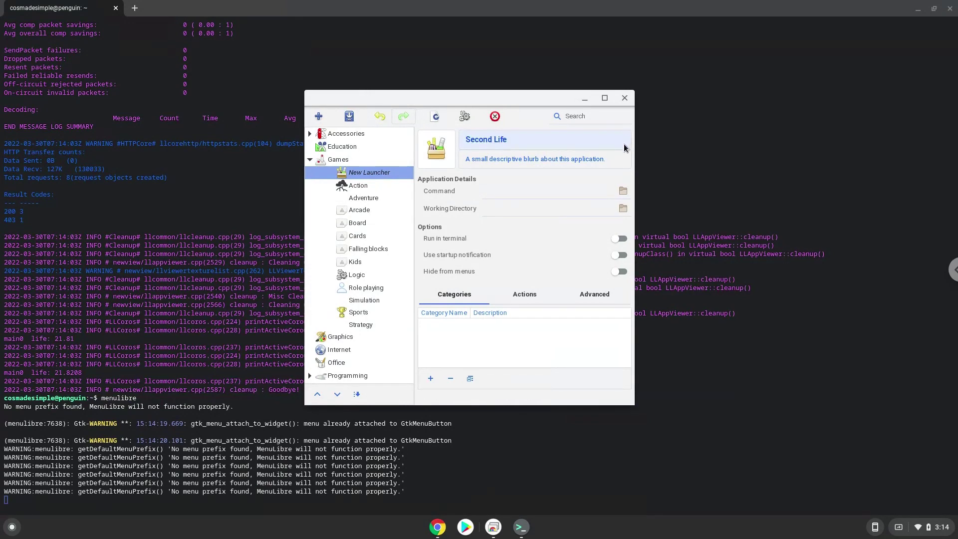
{"action": "left_click", "coordinate": [623, 194]}
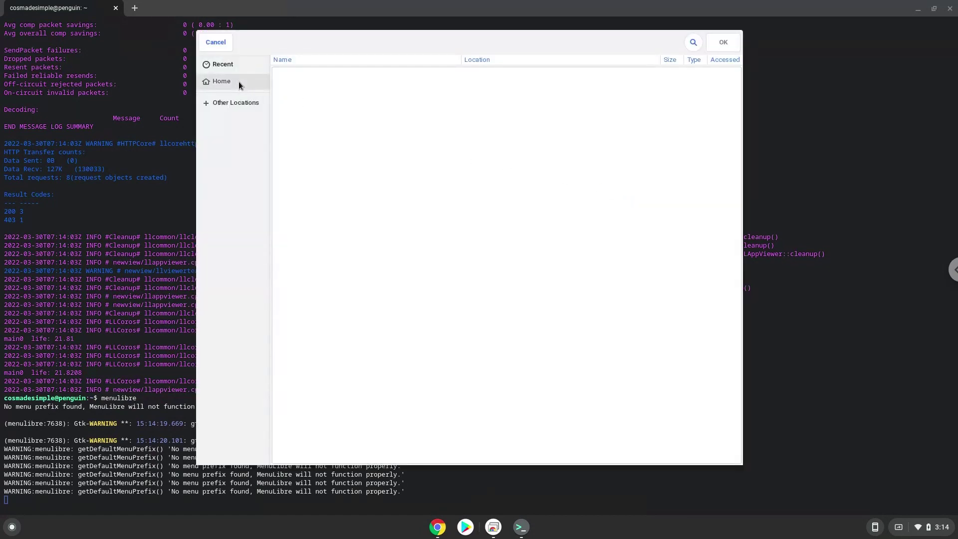
Set the Second Life launcher's command to firestorm in the Home Phoenix_Firestorm folder, save, and close MenuLibre
{"action": "left_click", "coordinate": [239, 81]}
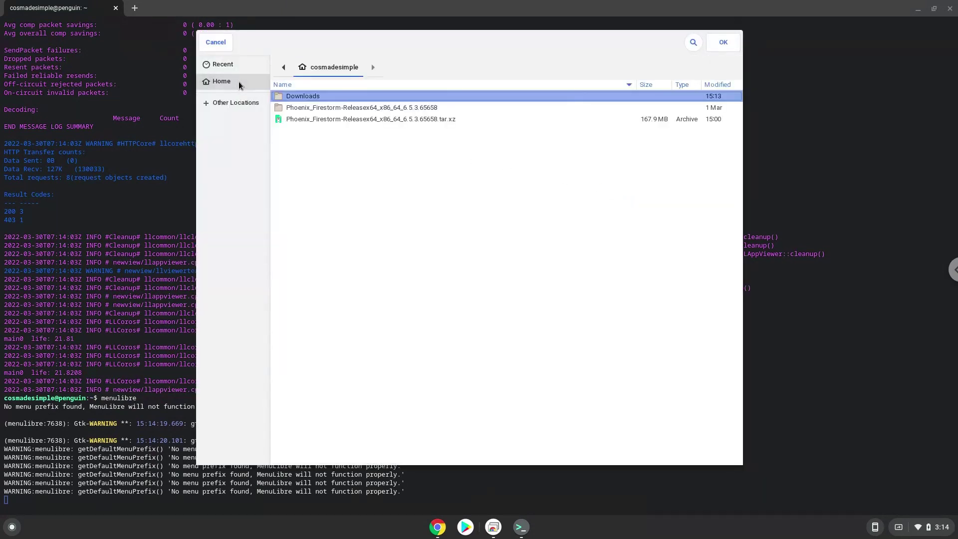
{"action": "double_click", "coordinate": [294, 108]}
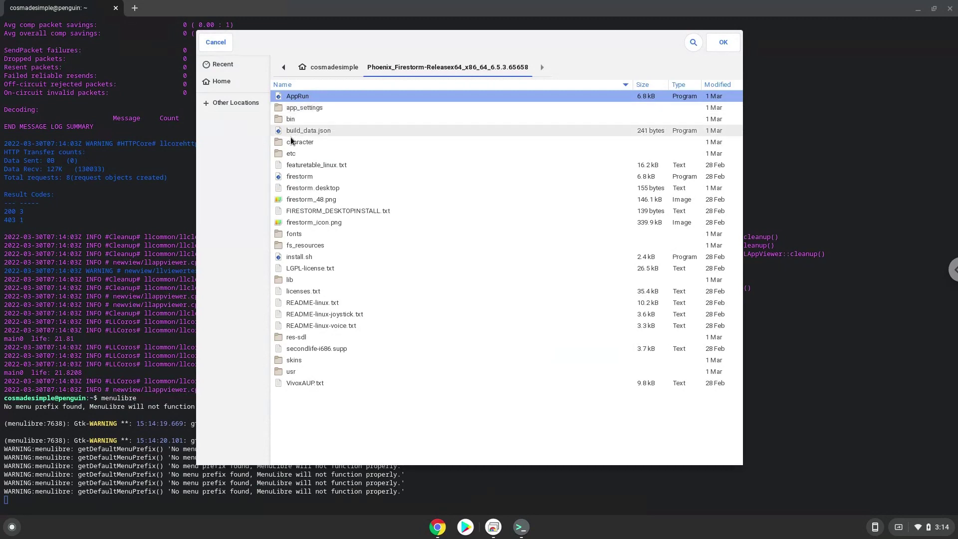
{"action": "left_click", "coordinate": [294, 177]}
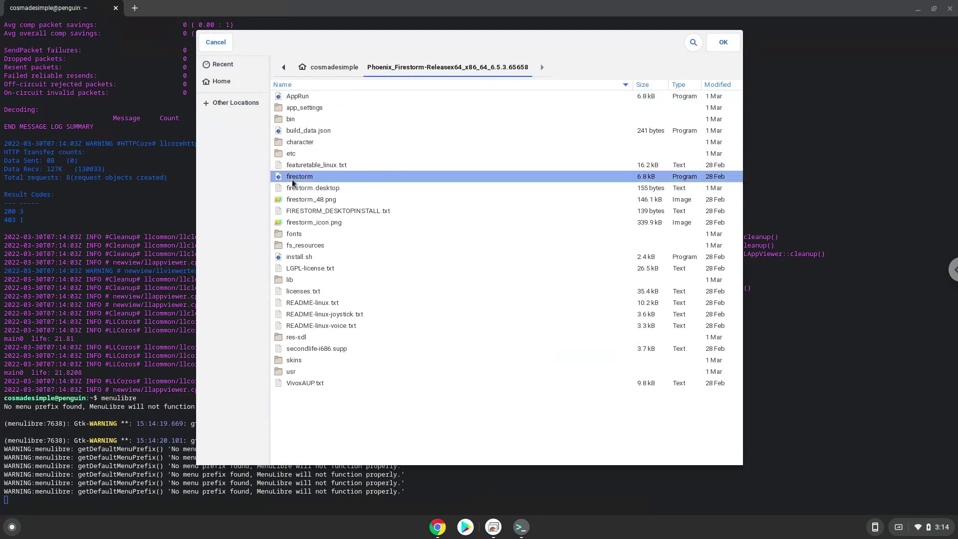
{"action": "double_click", "coordinate": [293, 177]}
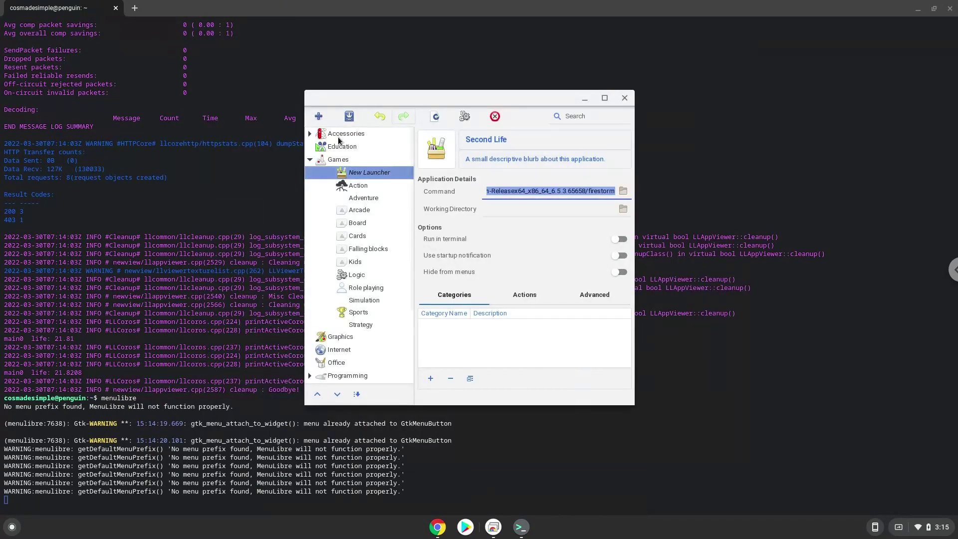
{"action": "left_click", "coordinate": [349, 116]}
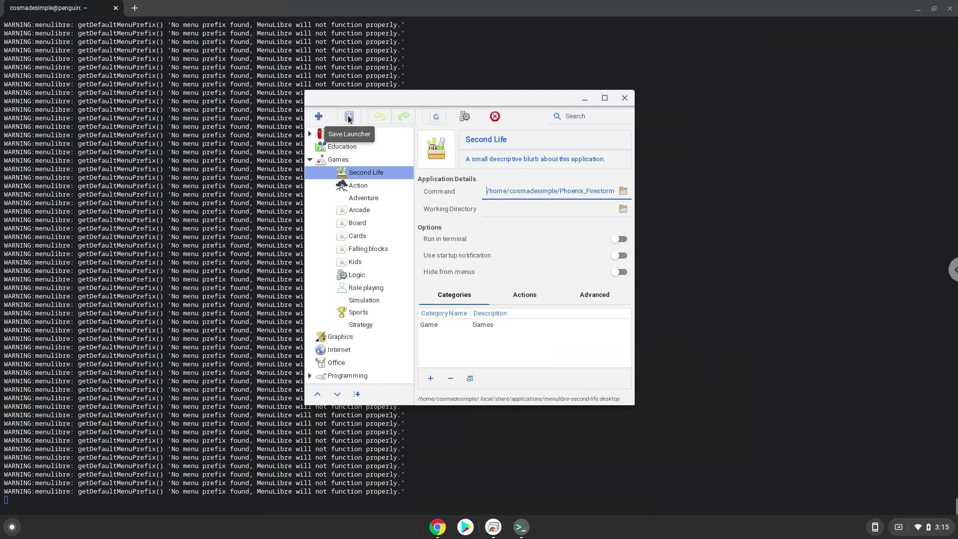
{"action": "left_click", "coordinate": [625, 98]}
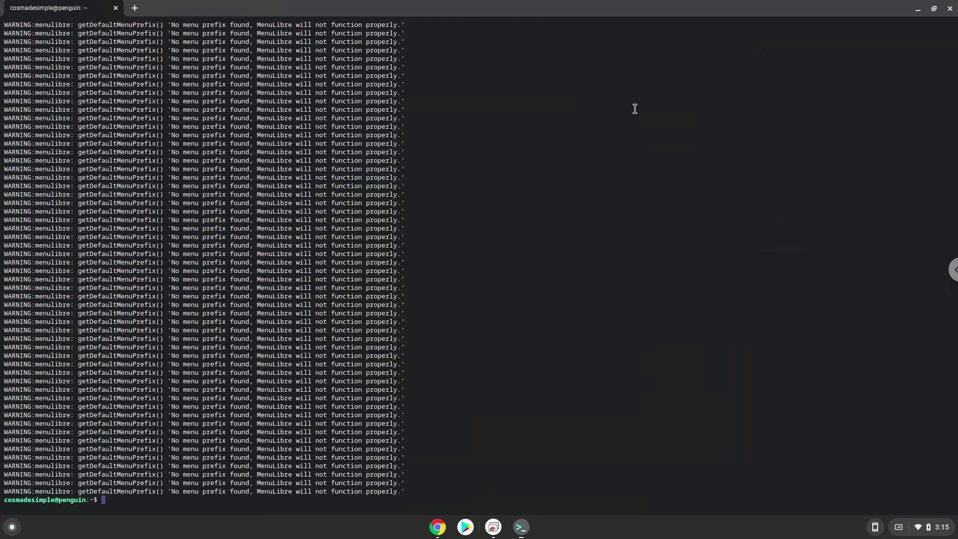
Close Terminal, then start Second Life from the launcher's Linux apps folder
{"action": "left_click", "coordinate": [950, 8]}
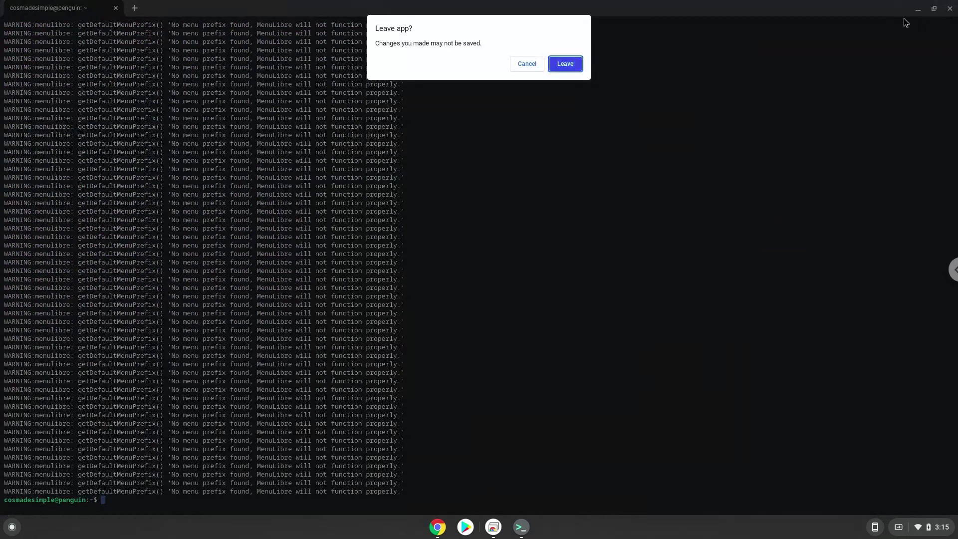
{"action": "left_click", "coordinate": [565, 63]}
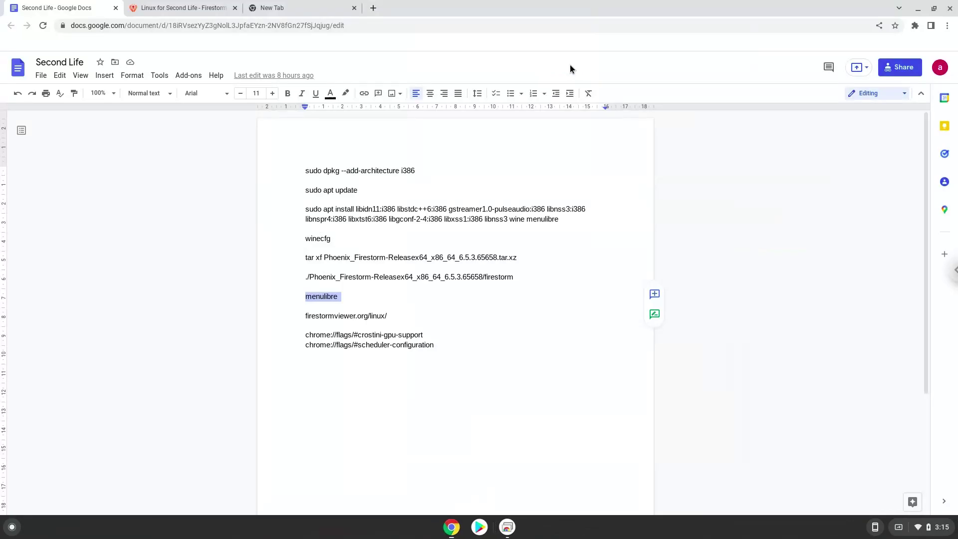
{"action": "left_click", "coordinate": [13, 527]}
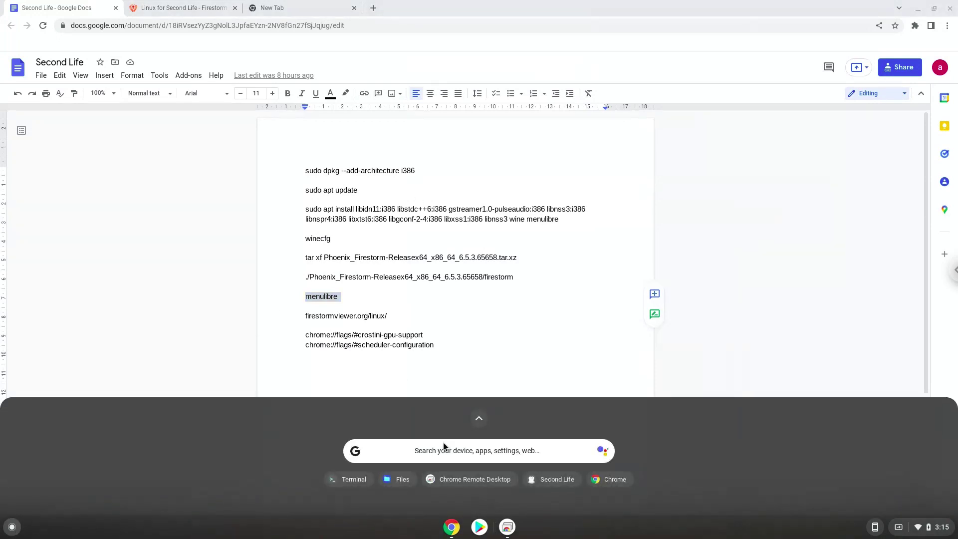
{"action": "left_click", "coordinate": [478, 419]}
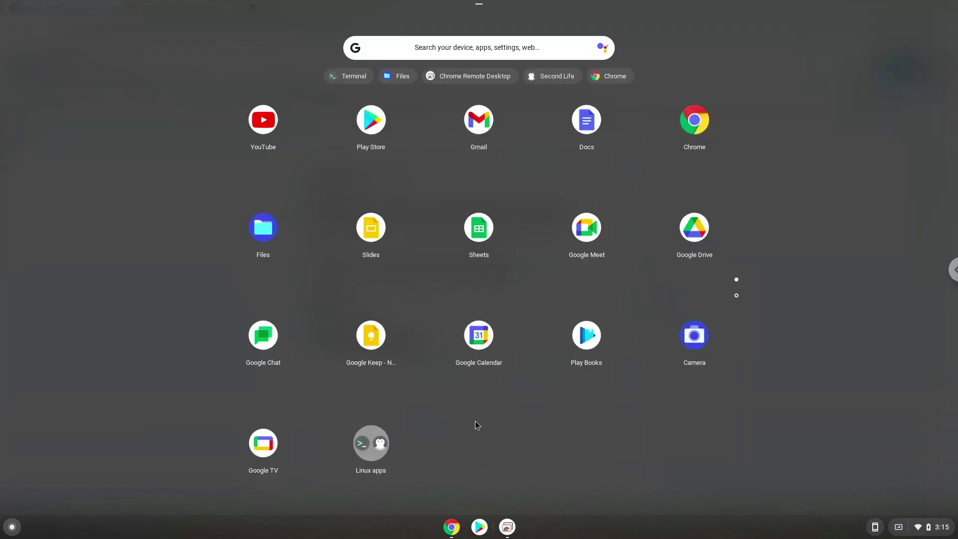
{"action": "left_click", "coordinate": [375, 453]}
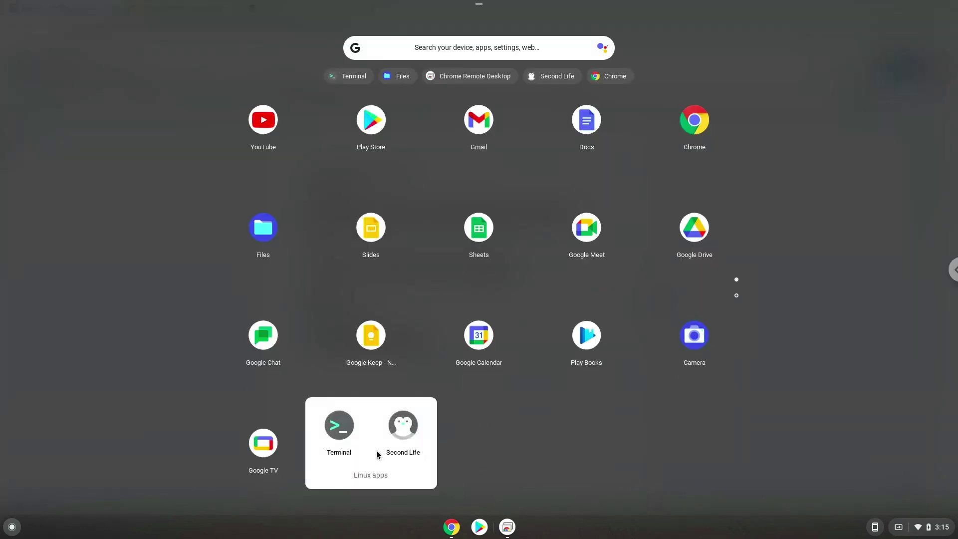
{"action": "left_click", "coordinate": [403, 430]}
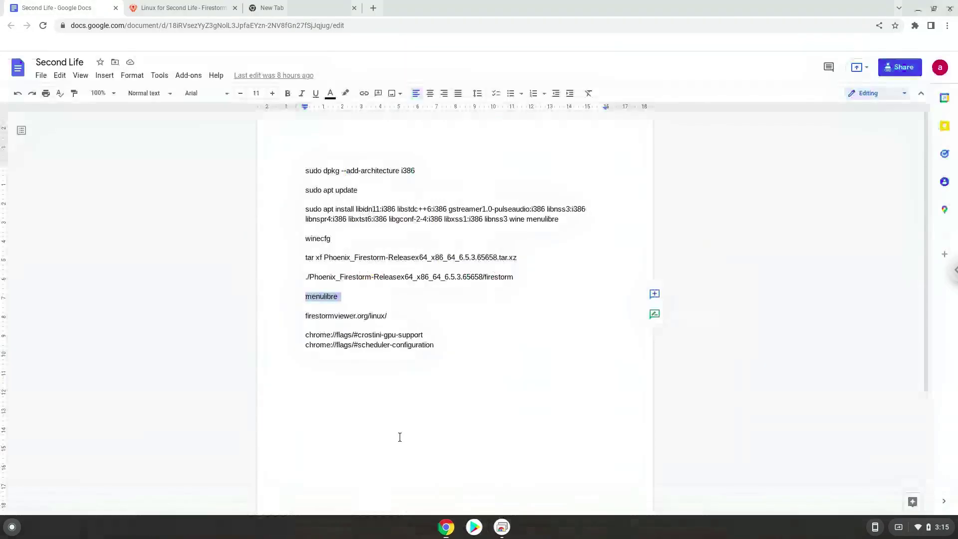